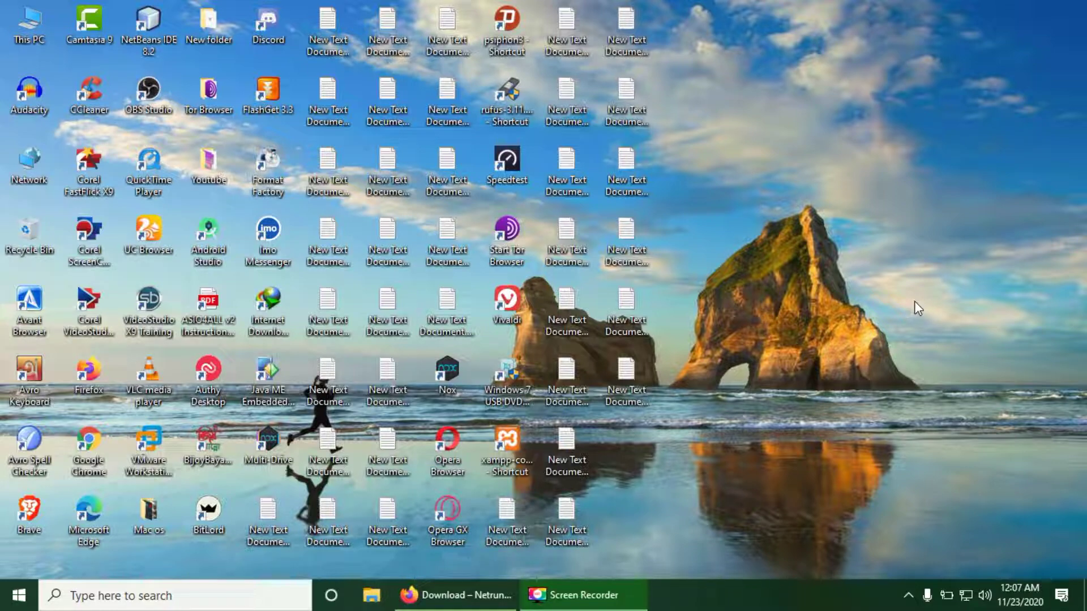
Step: Restore the Firefox window showing the Netrunner 20.01 download page
click(482, 597)
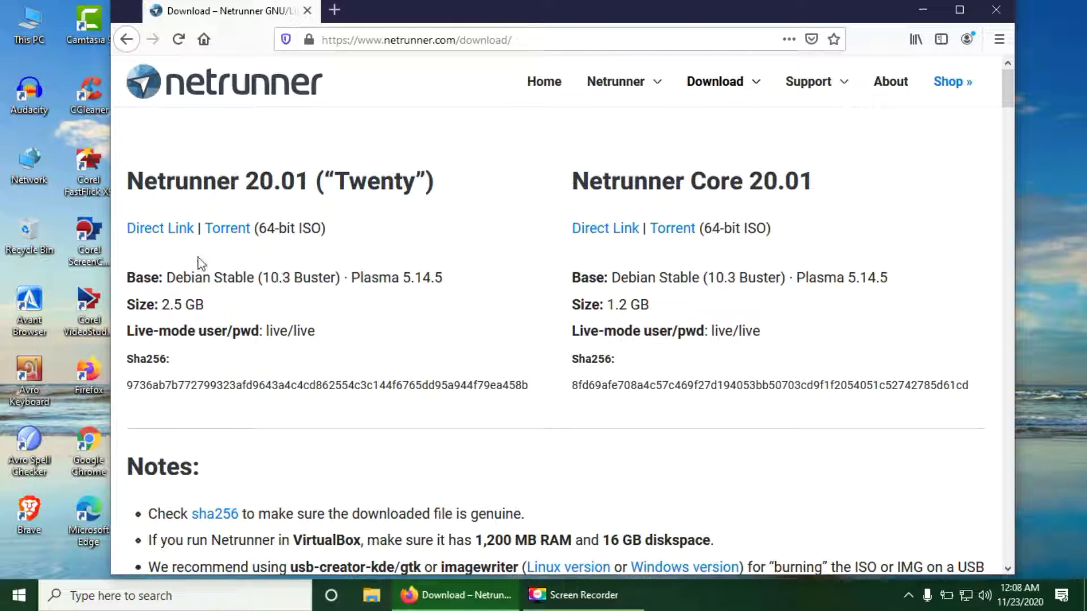
Step: Follow the Direct Link for 64-bit Netrunner 20.01 to its SourceForge download
click(157, 233)
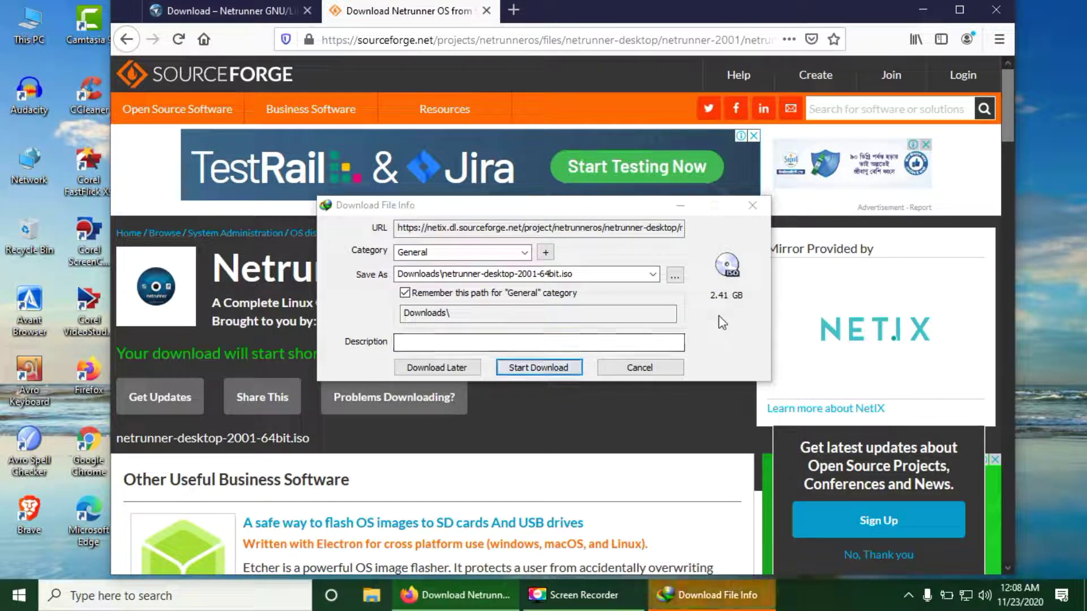
Step: Cancel the netrunner-desktop-2001-64bit.iso download in IDM and close the SourceForge tab
click(644, 369)
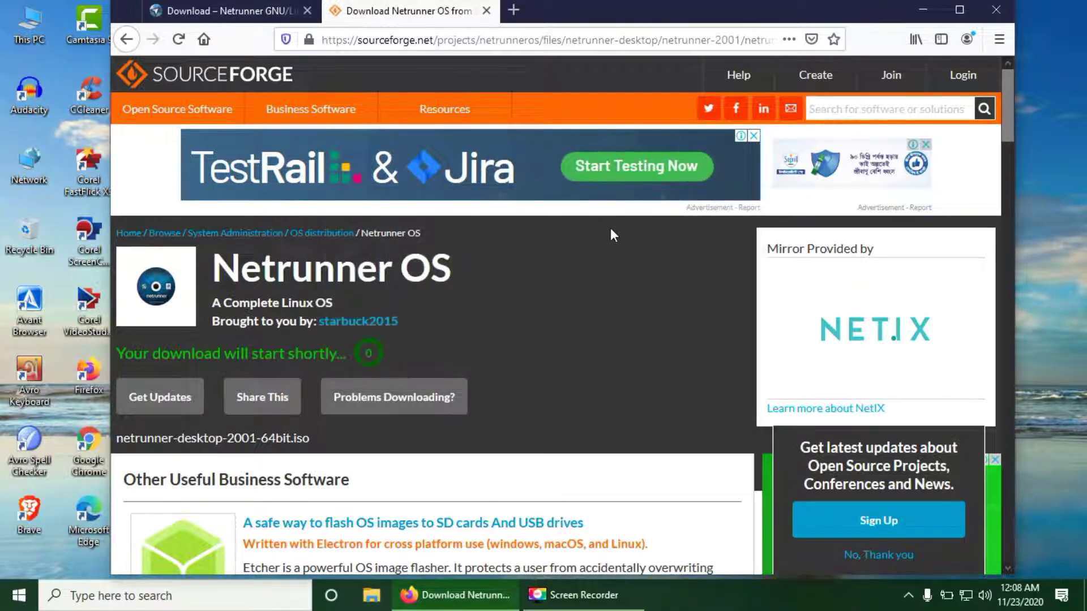
click(486, 10)
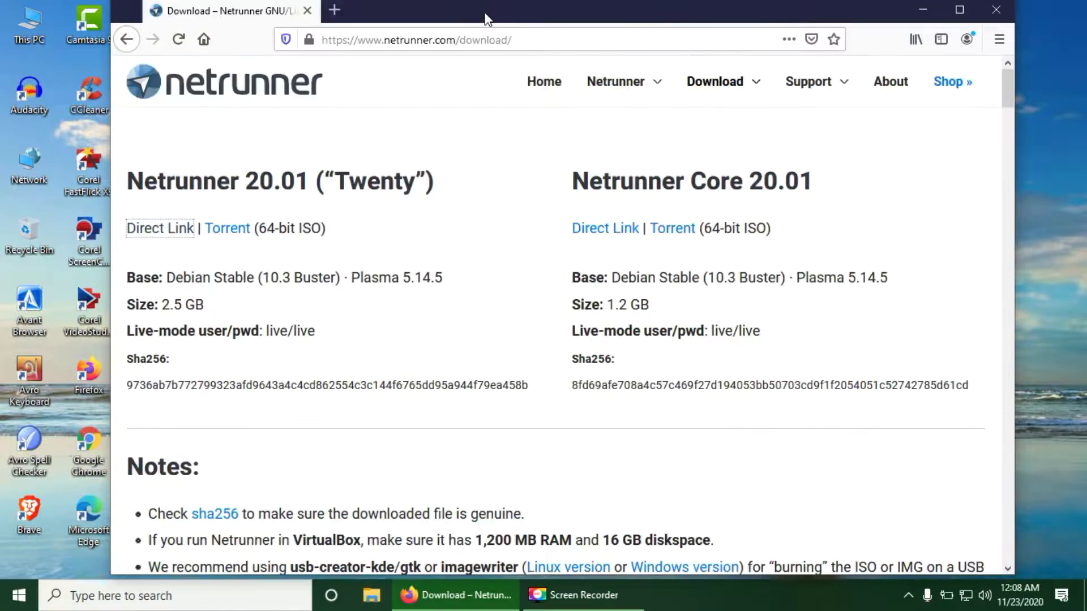
Step: Close Firefox and switch to VMware Workstation 15.5 Pro's Home tab
click(997, 10)
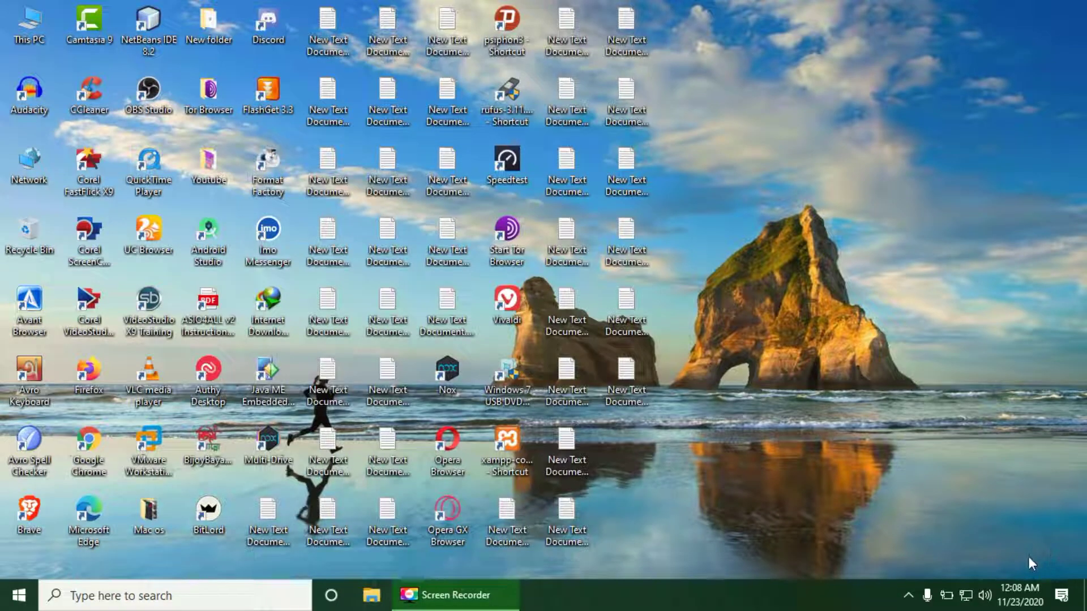
mouse_move(594, 596)
click(636, 512)
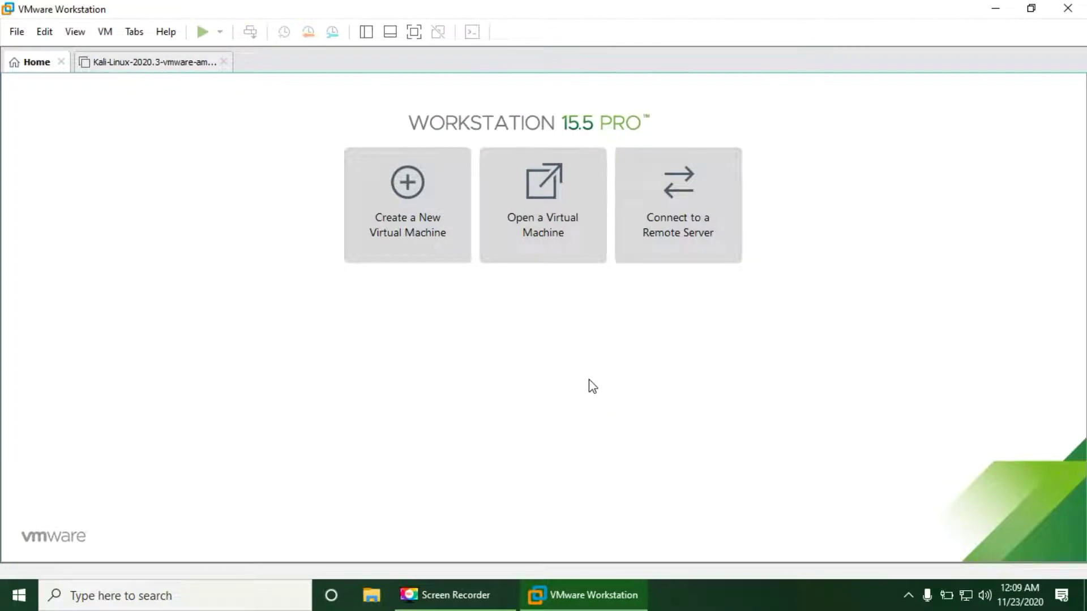
Step: Begin a Custom new virtual machine with Workstation 15.x compatibility, installing the OS later
click(406, 205)
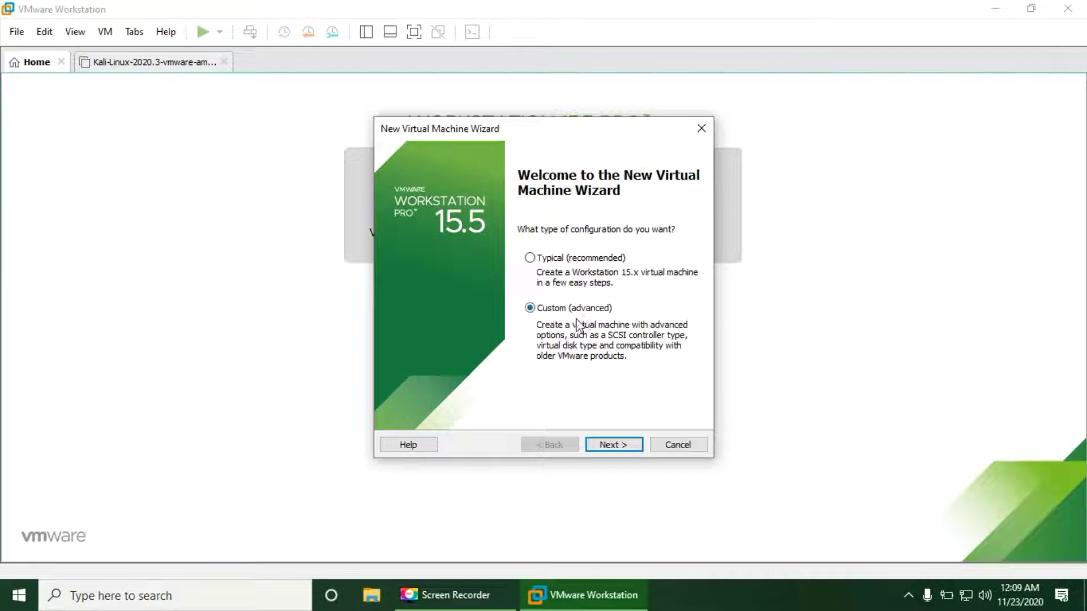
click(611, 446)
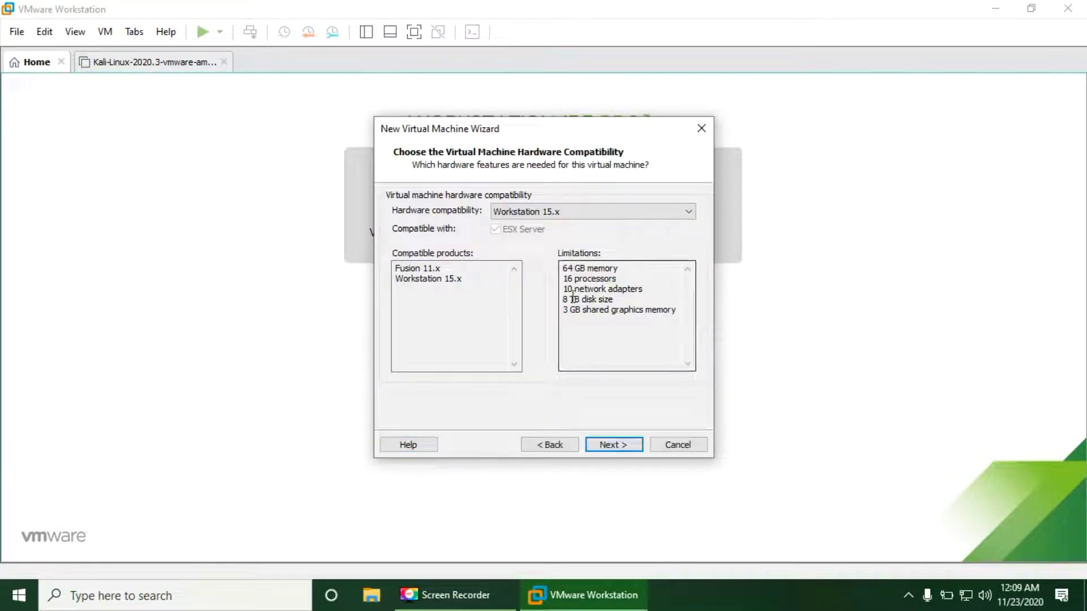
click(611, 446)
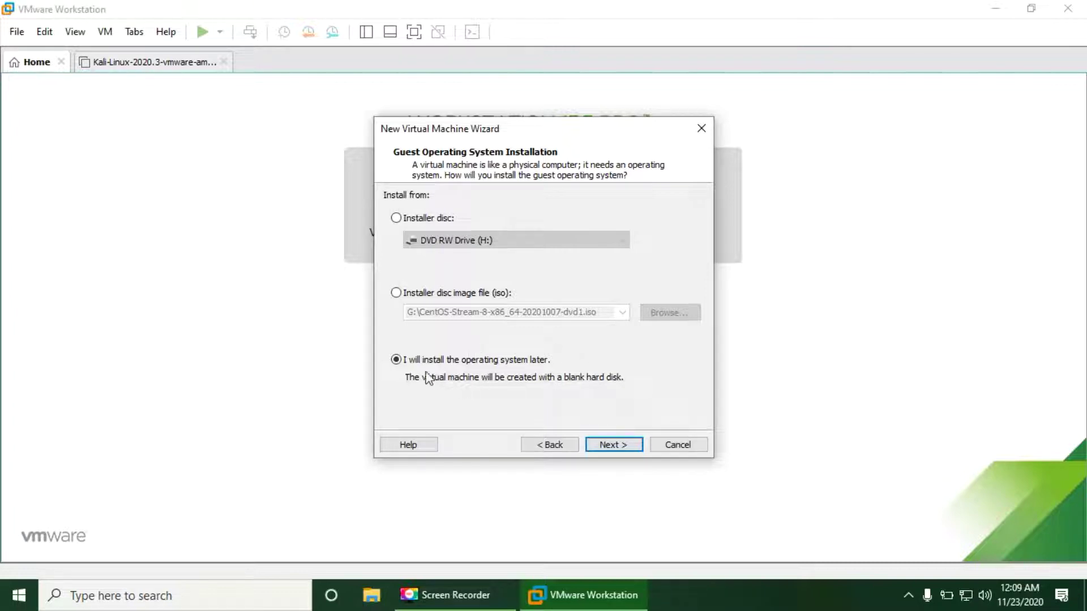
click(610, 448)
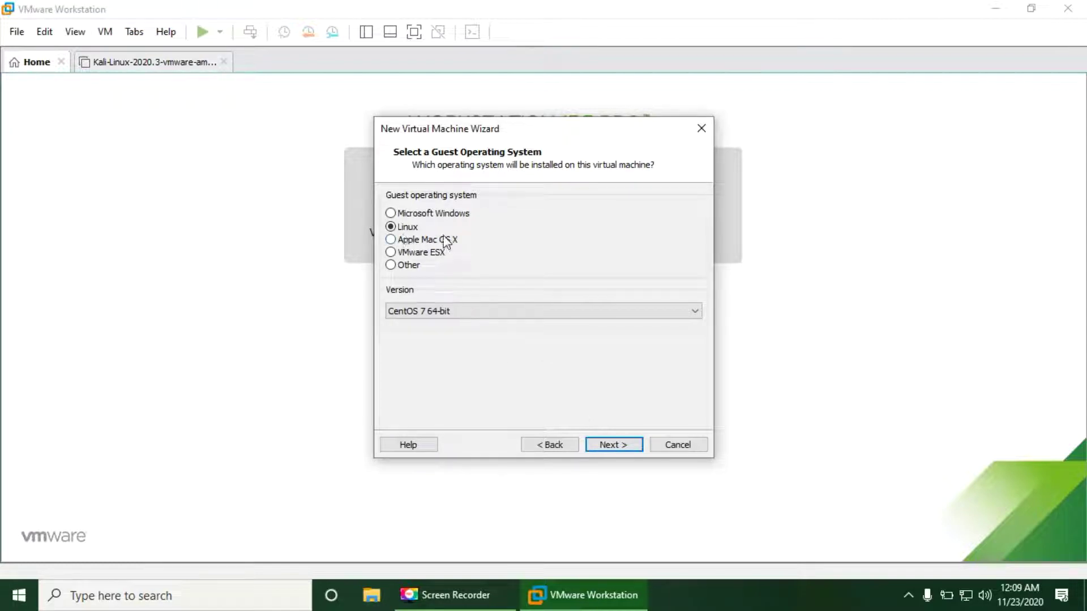
Step: Choose Other Linux 5.x or later kernel 64-bit as the Linux version
click(693, 313)
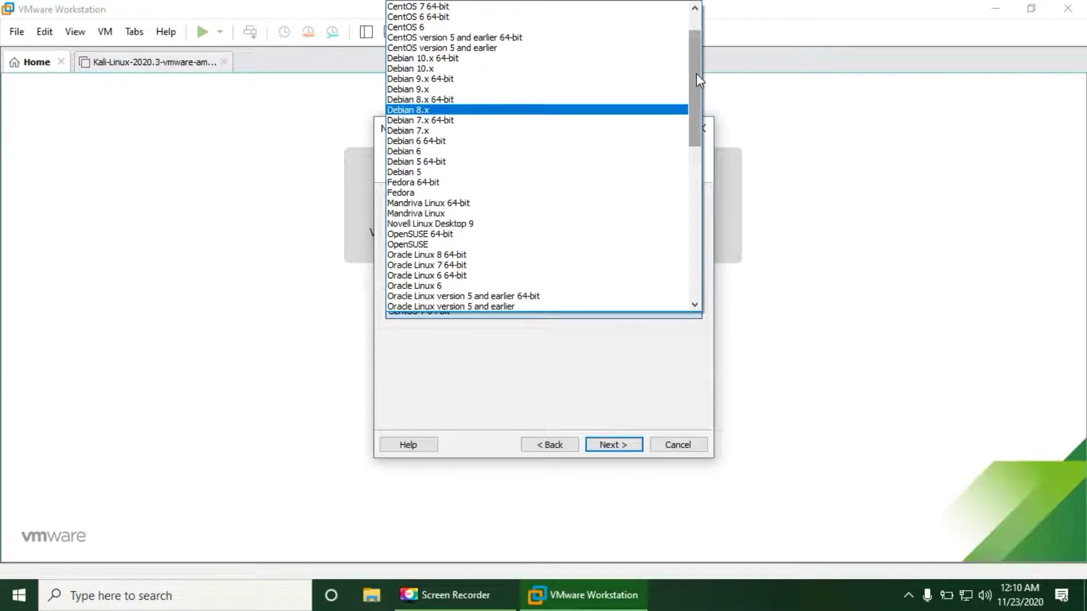
drag(696, 73, 672, 245)
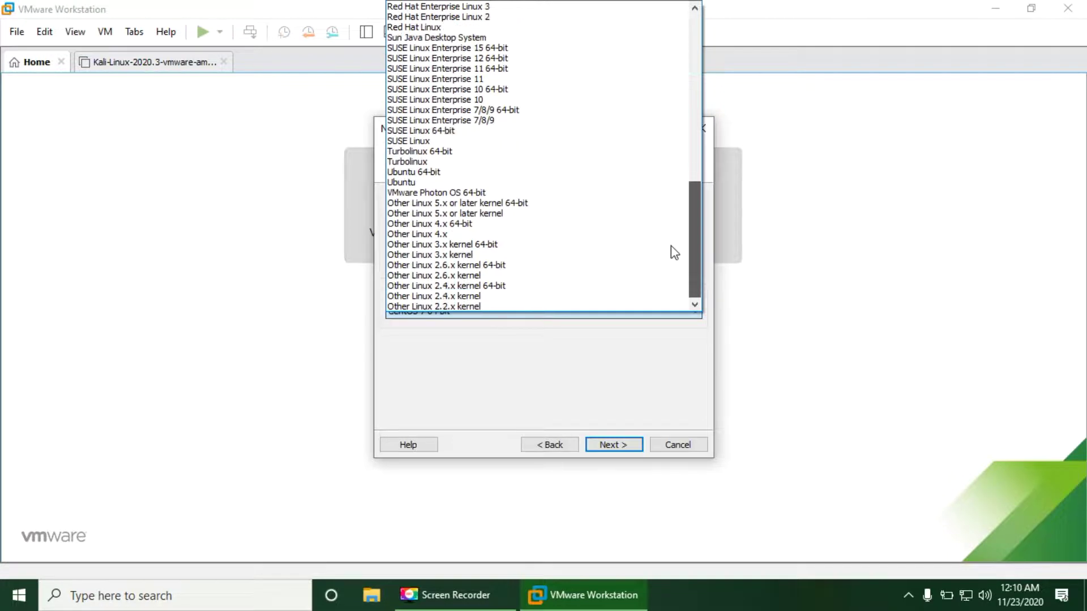
drag(676, 234, 679, 211)
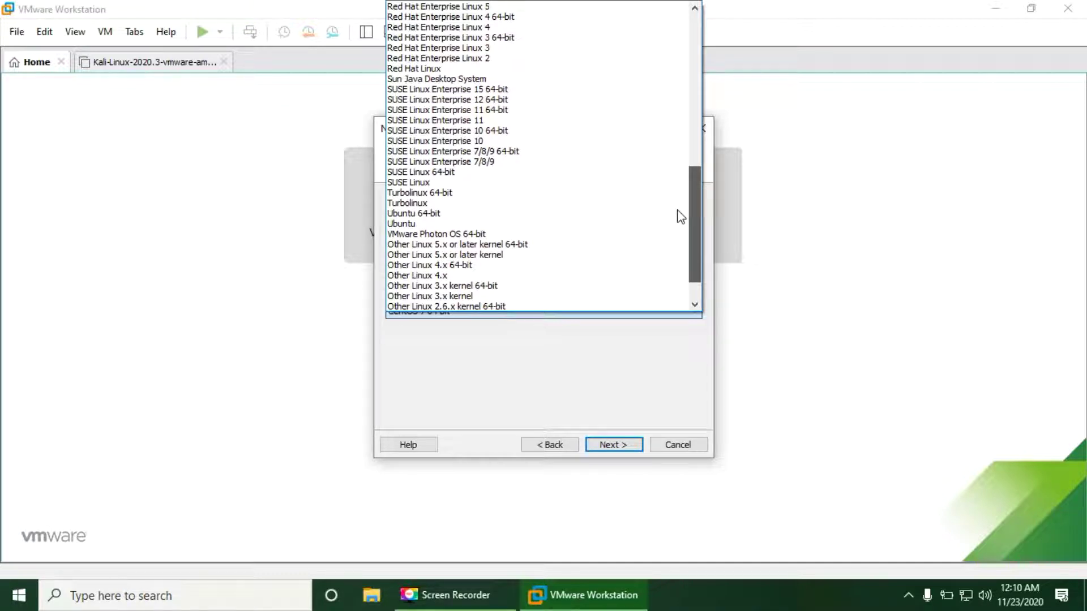
drag(678, 210, 681, 121)
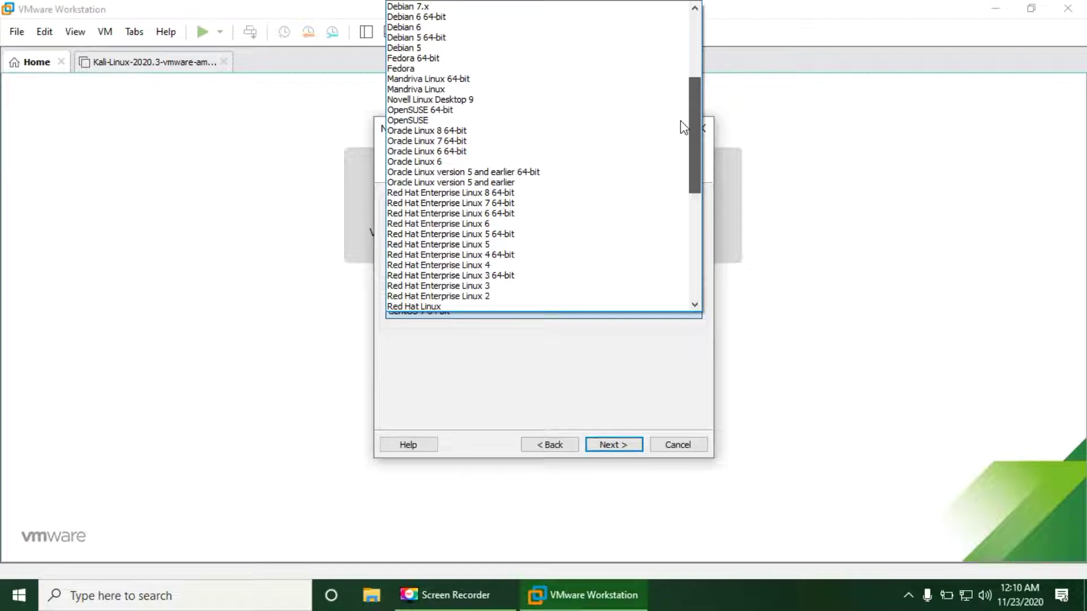
scroll(681, 120, down, 4)
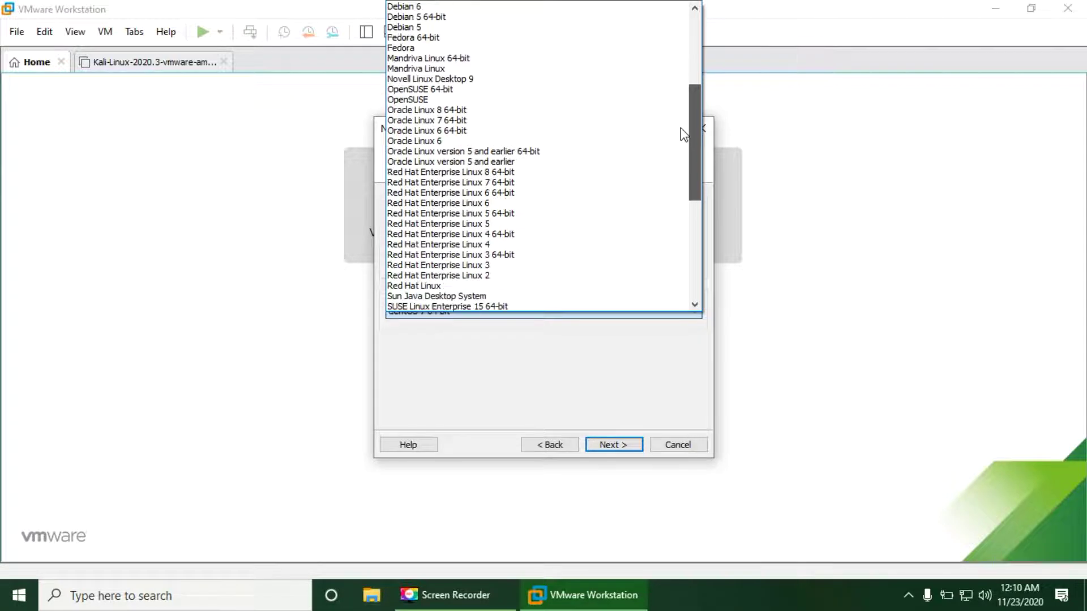
scroll(680, 176, down, 5)
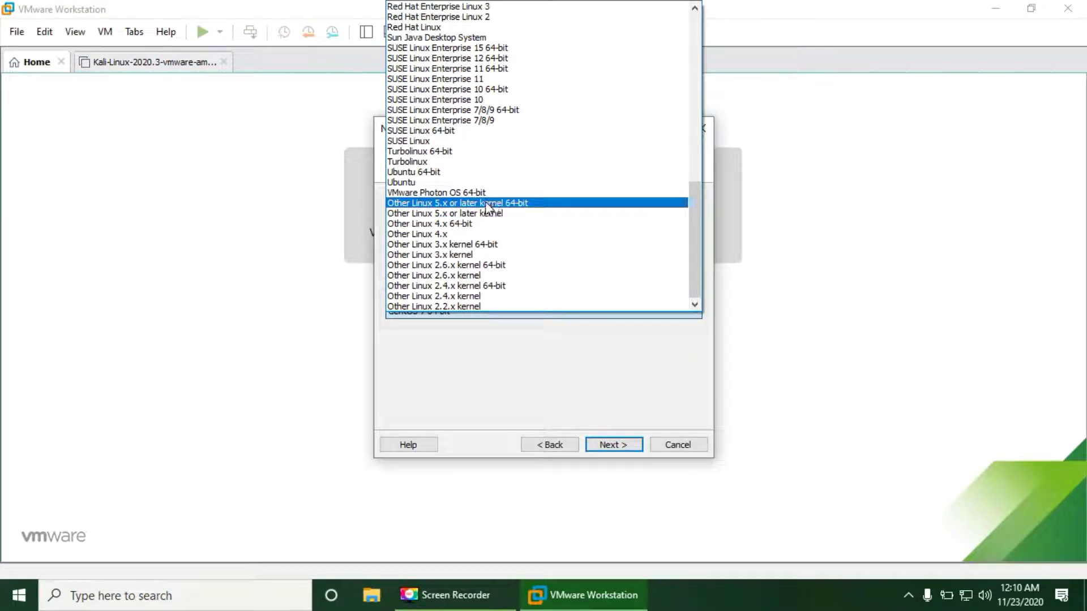
click(479, 203)
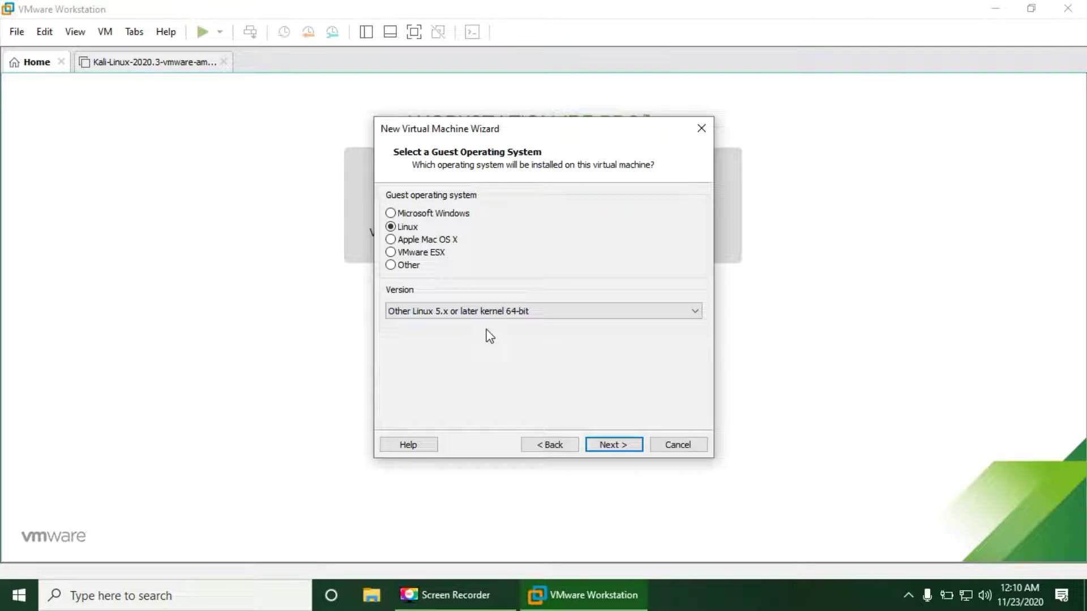
Step: Replace the default virtual machine name with kali-nethunter
click(614, 445)
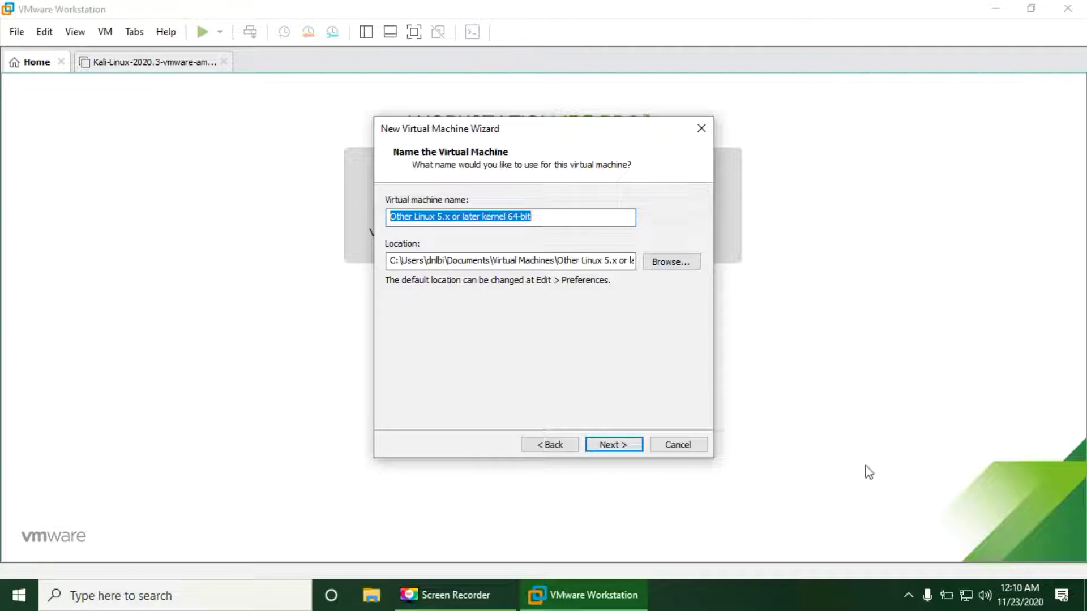
click(1048, 579)
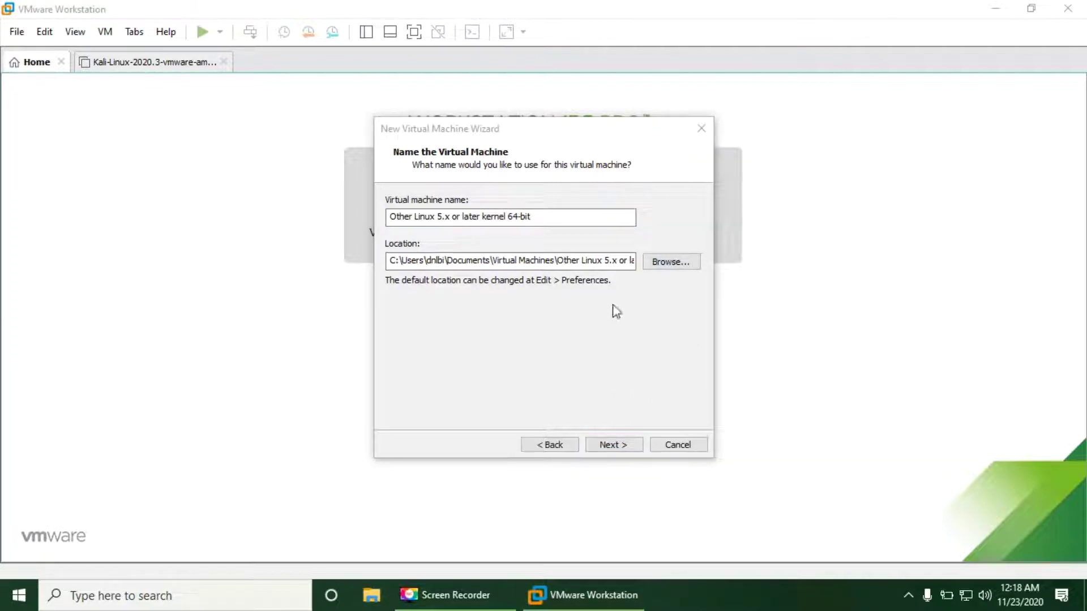
click(533, 216)
drag(532, 217, 379, 216)
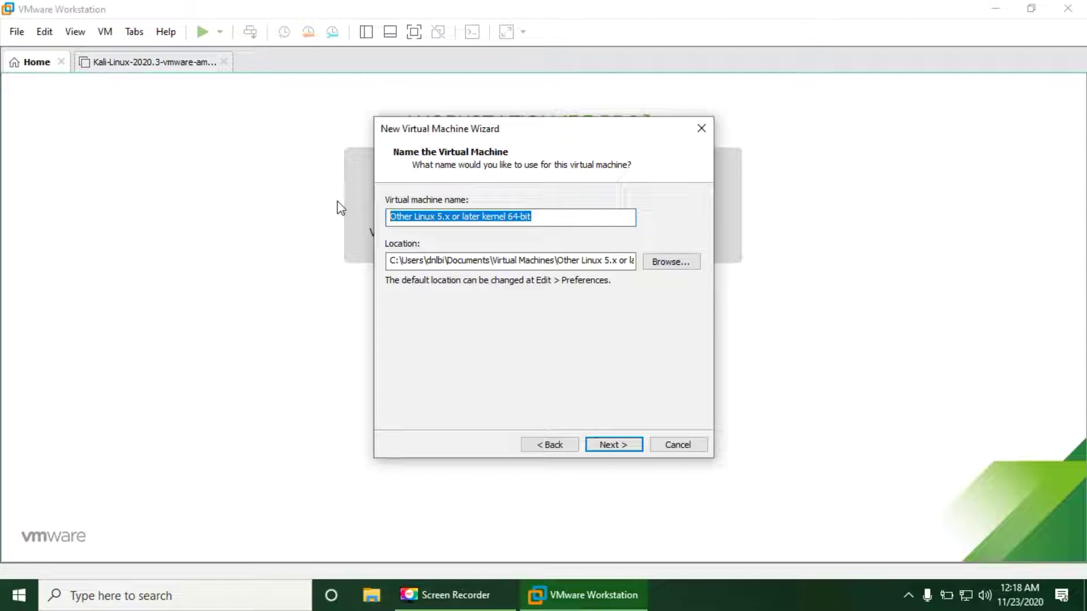
text(ka)
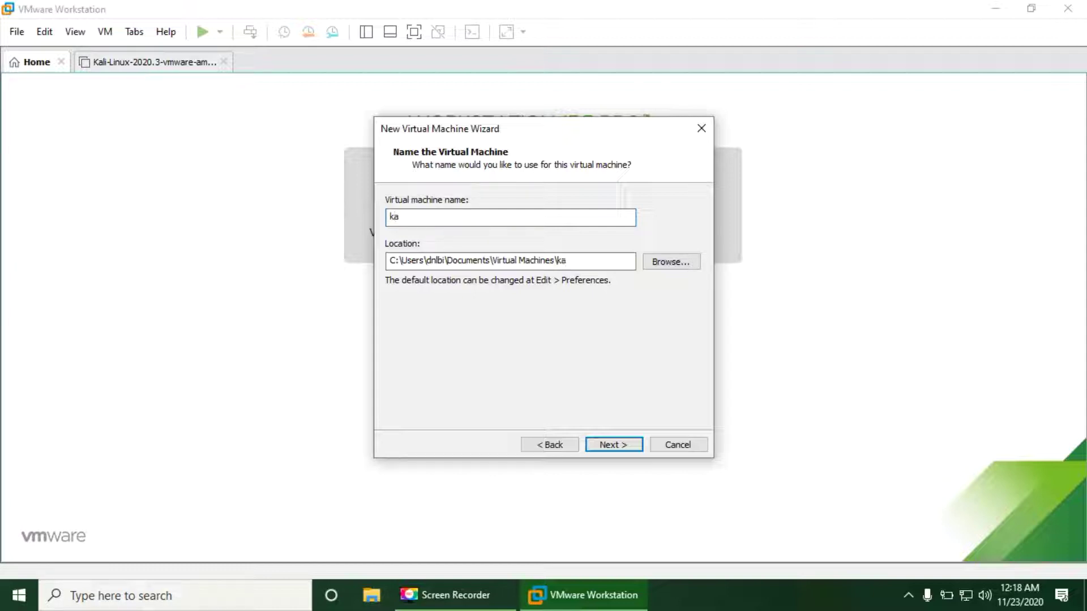
text(li-nethunter)
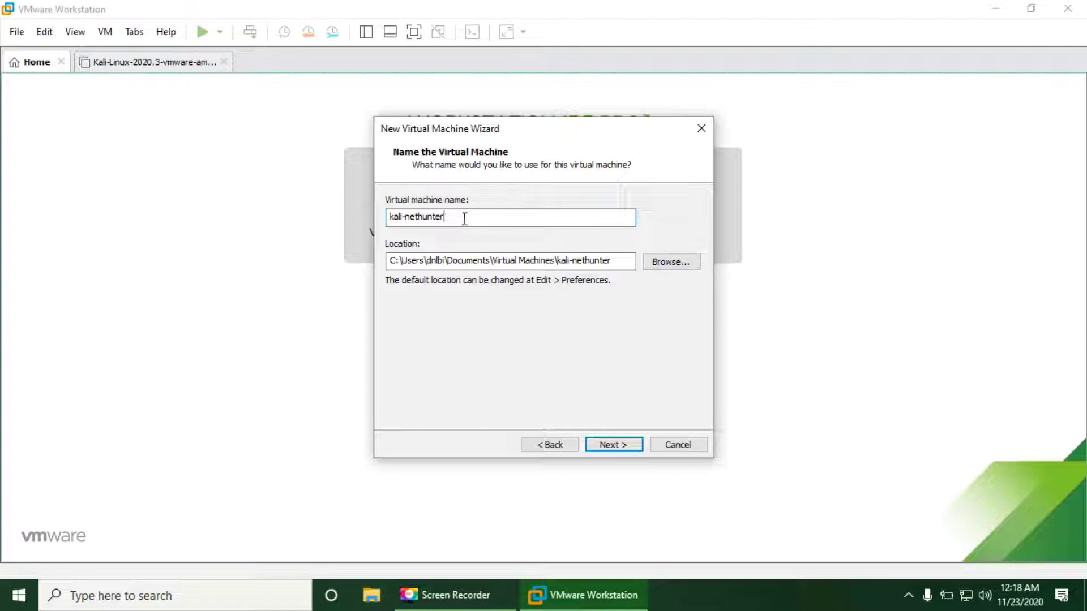
Step: Set the VM's storage location to the I:\Kali-nethunter folder and advance the wizard
click(666, 261)
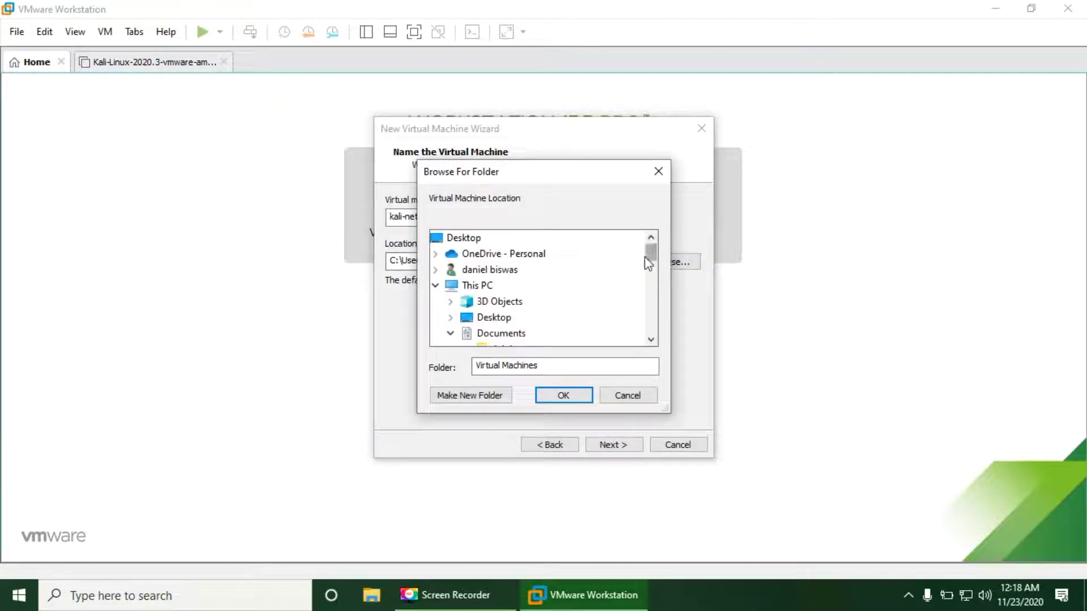
drag(650, 252, 656, 313)
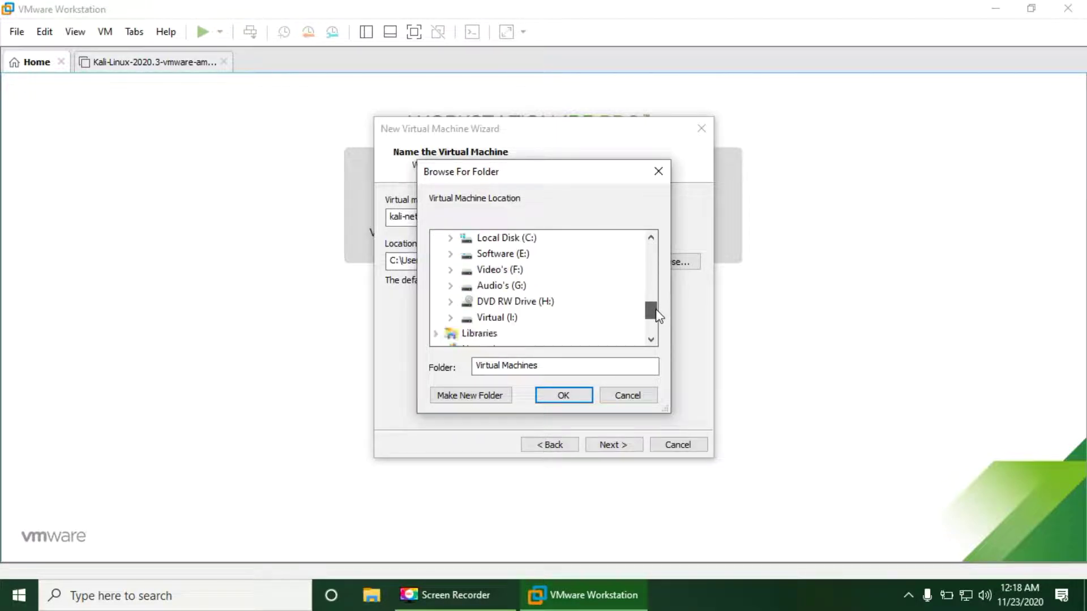
double_click(517, 318)
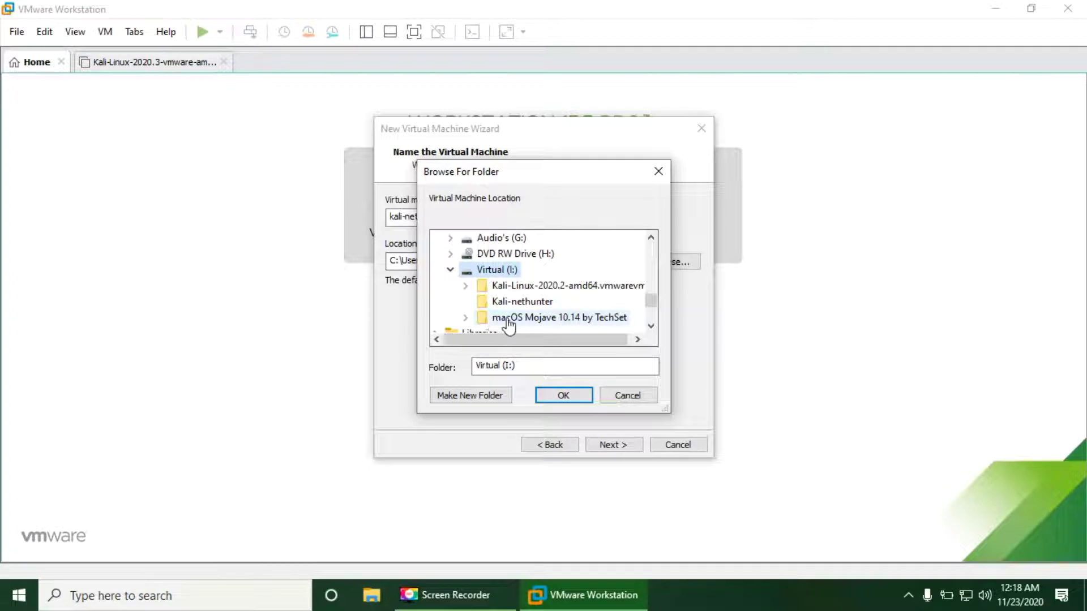
click(519, 303)
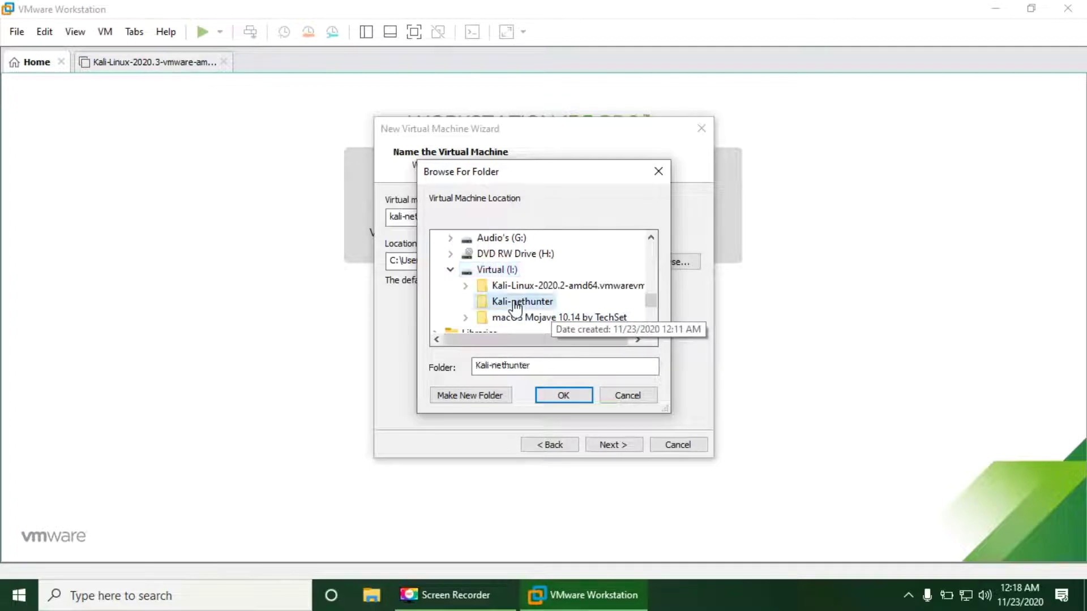
click(563, 395)
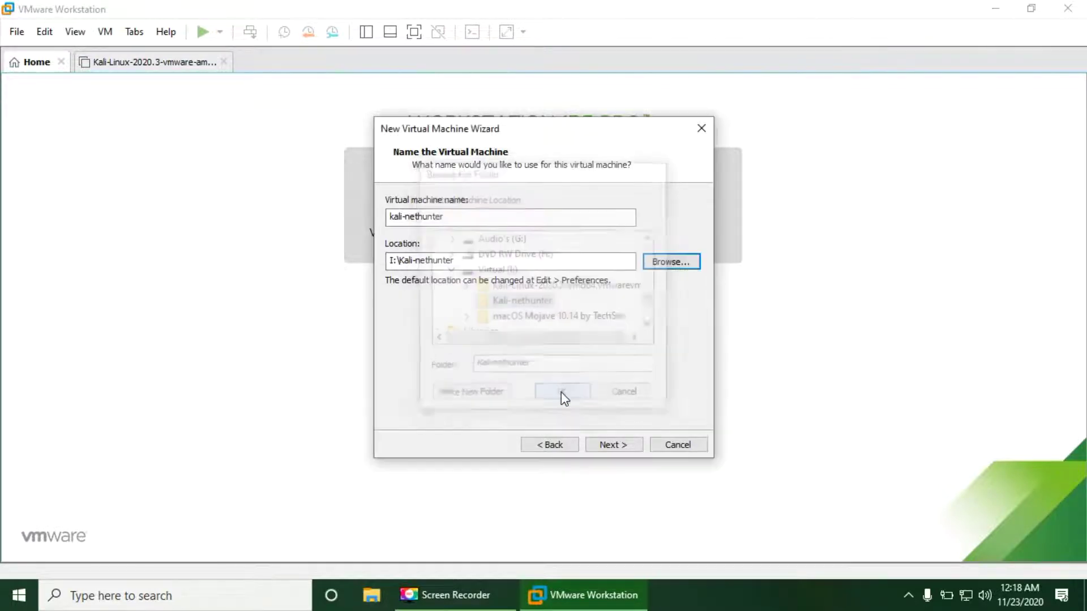
click(615, 446)
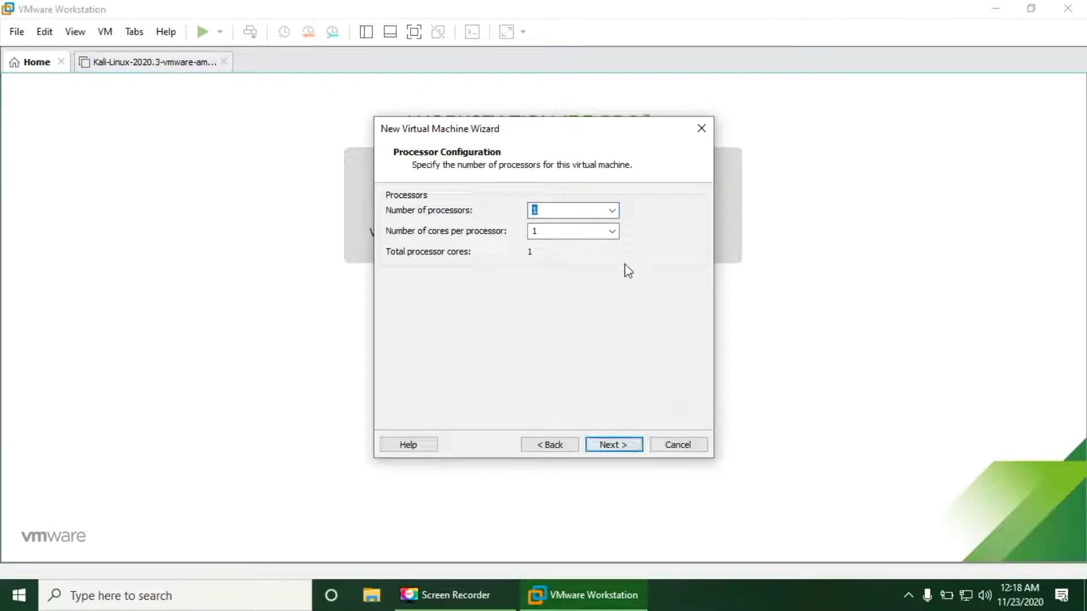
Step: Give the VM 2 cores per processor
click(613, 232)
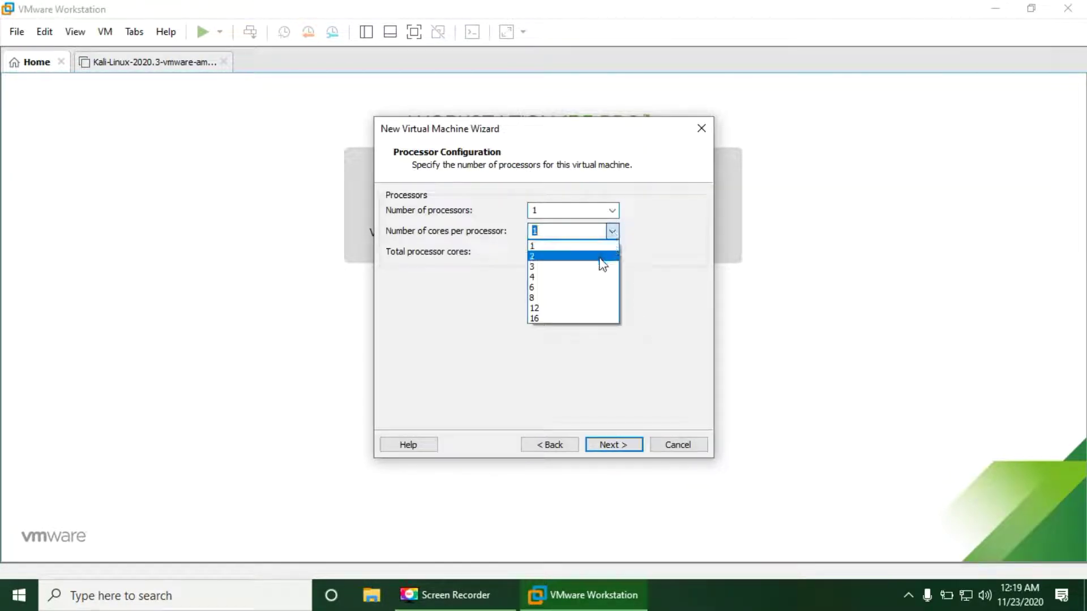
click(598, 266)
click(612, 447)
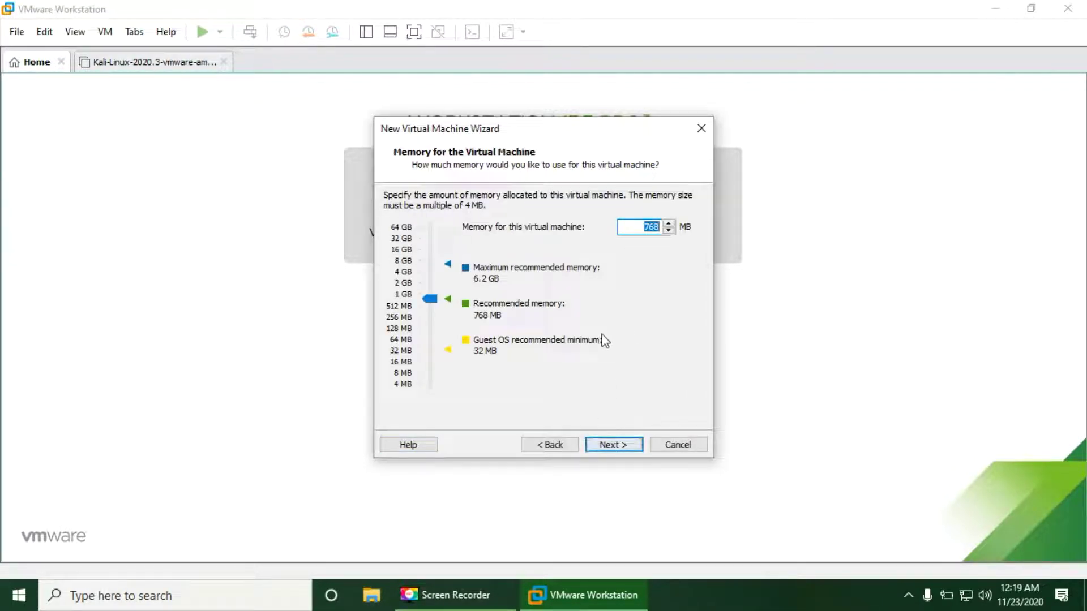
Step: Raise memory to 4096 MB, keeping NAT networking and the LSI Logic controller
drag(429, 300, 429, 269)
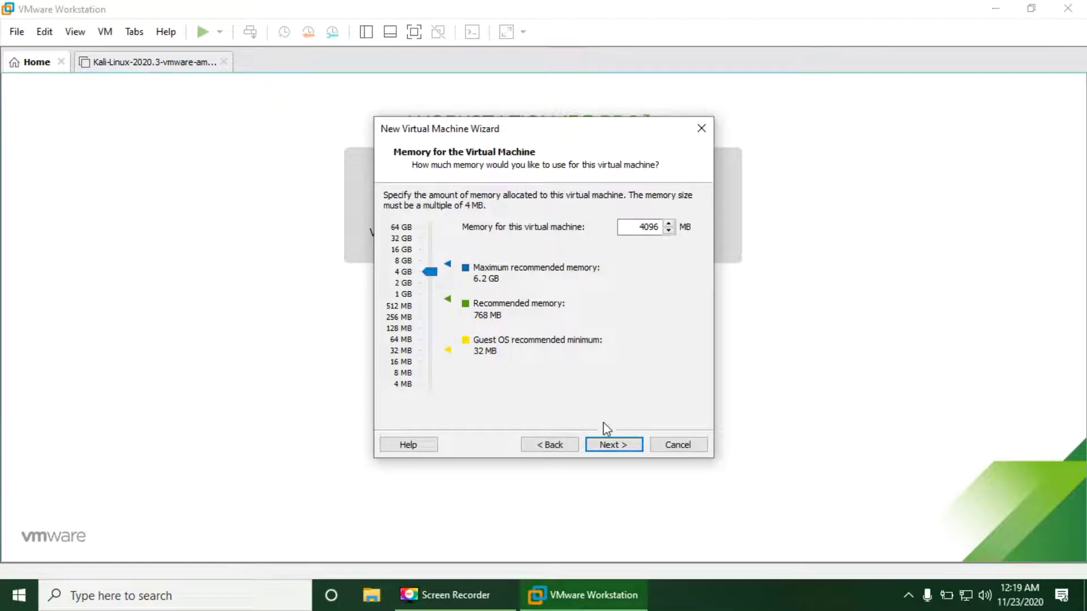
click(612, 445)
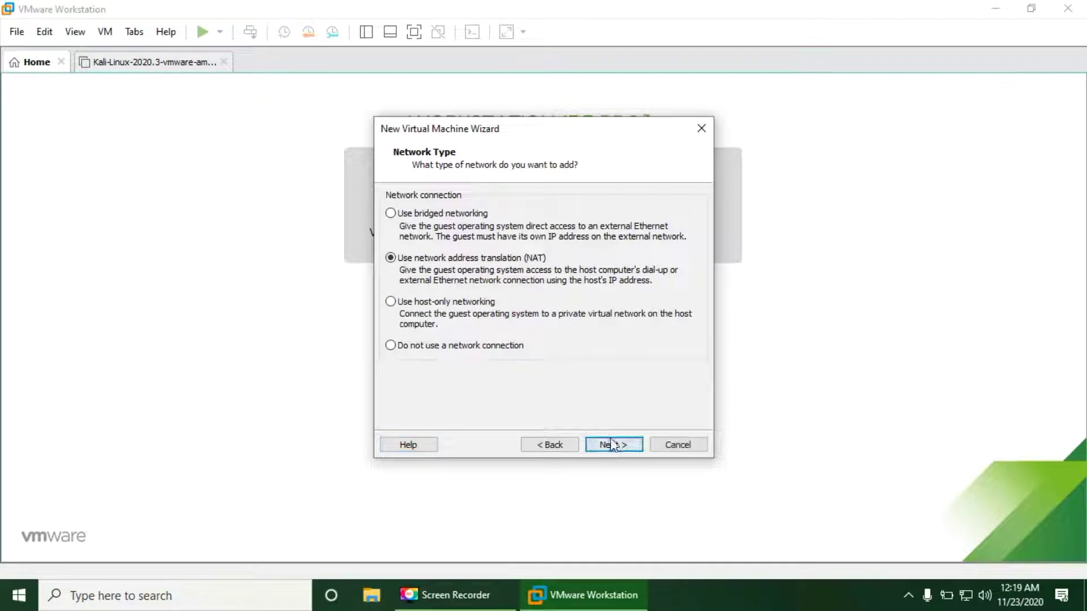
click(613, 445)
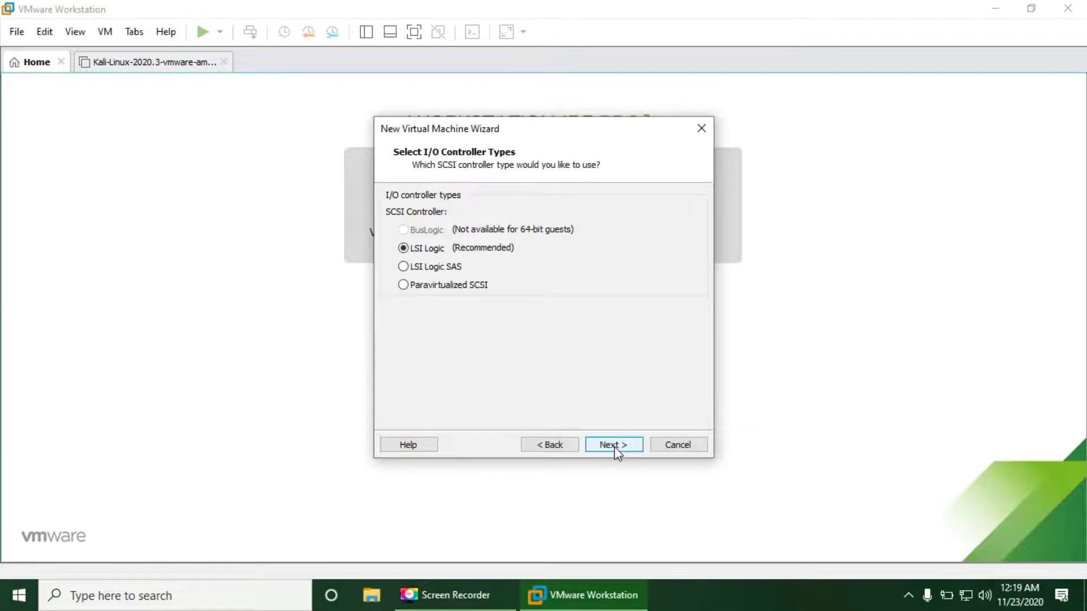
click(614, 446)
Step: Create a new 30 GB virtual disk stored as a single file, keeping the default disk type
click(614, 446)
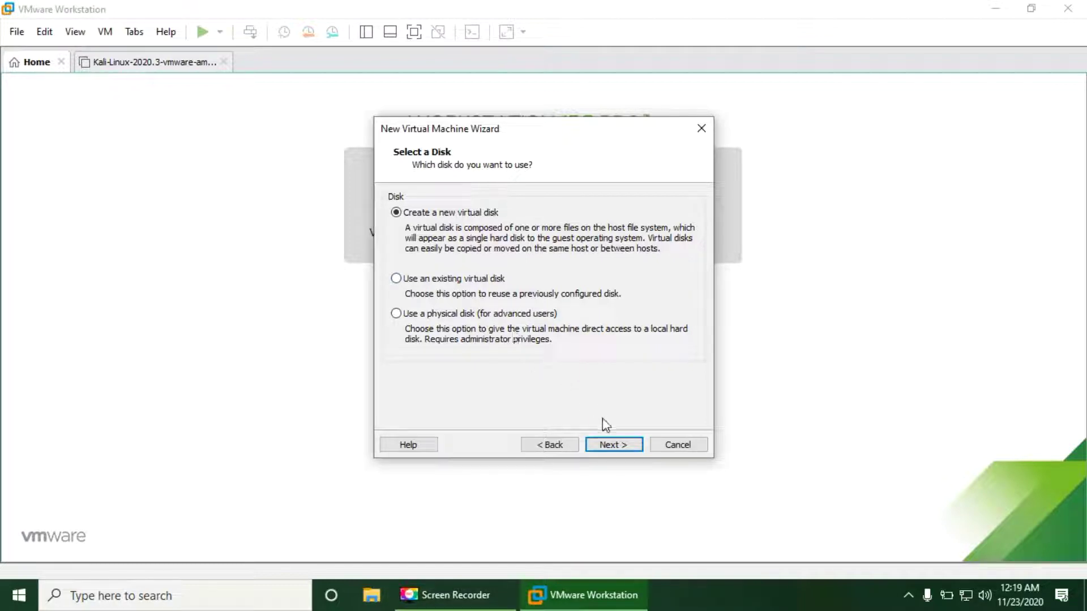
click(610, 446)
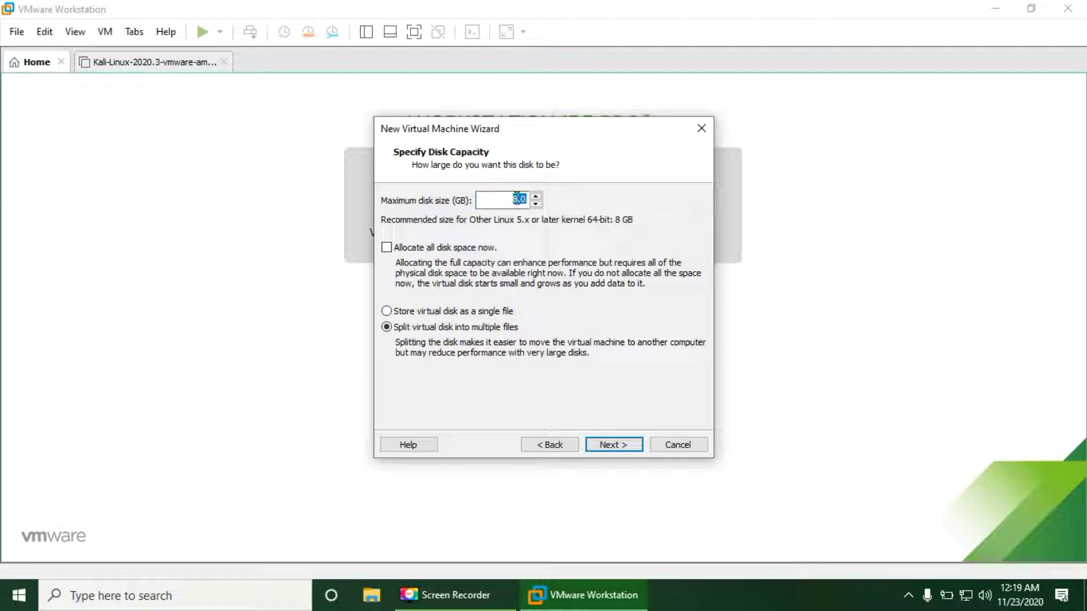
drag(517, 198, 507, 199)
text(30)
click(386, 311)
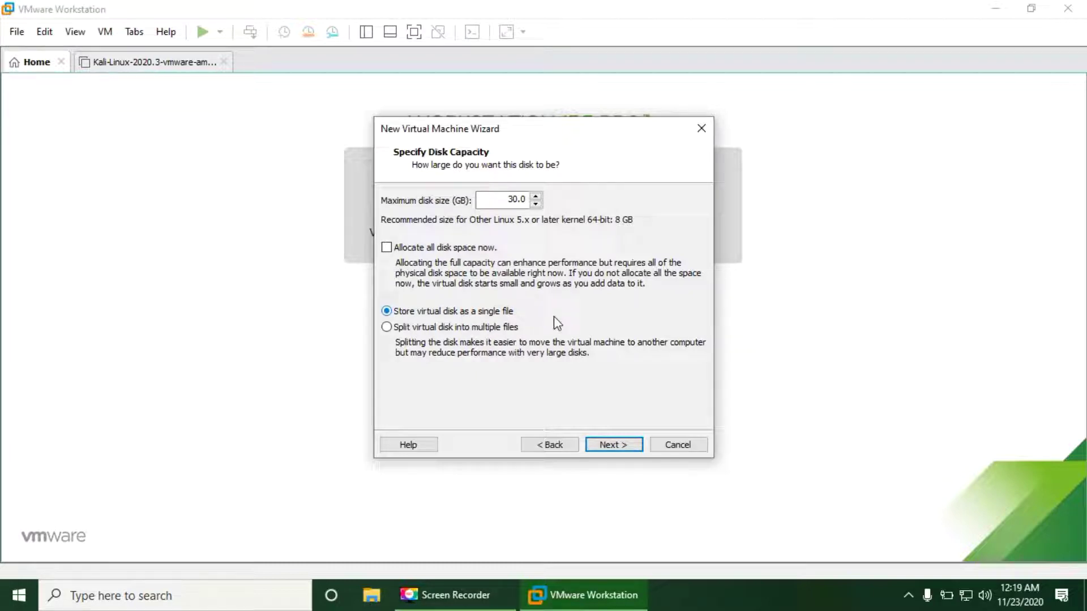
click(613, 445)
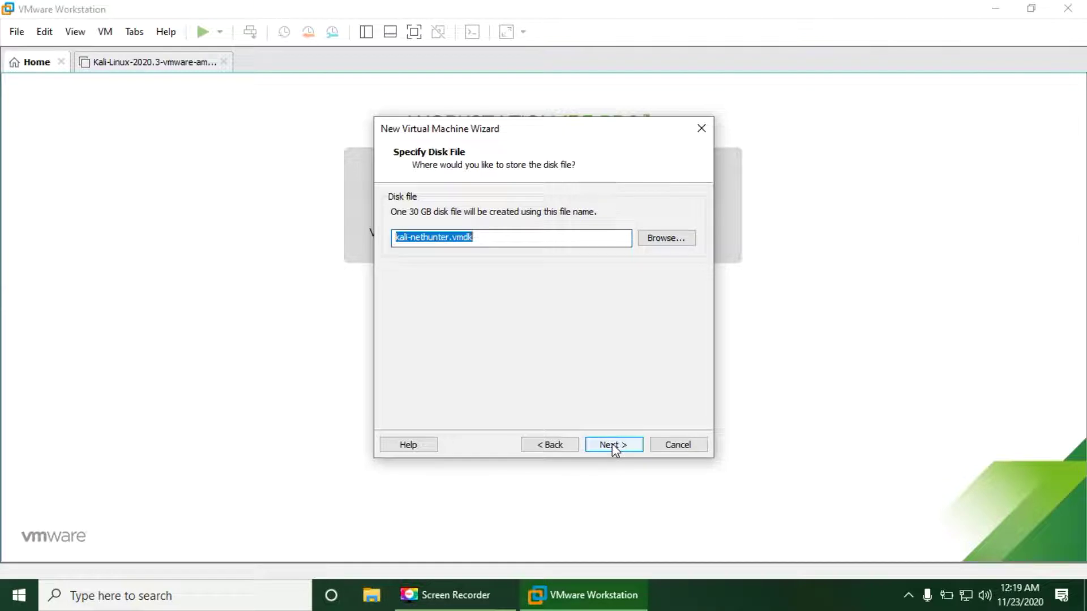
Step: Accept the kali-nethunter.vmdk disk name, finish the wizard, and open the VM's hardware settings
click(613, 445)
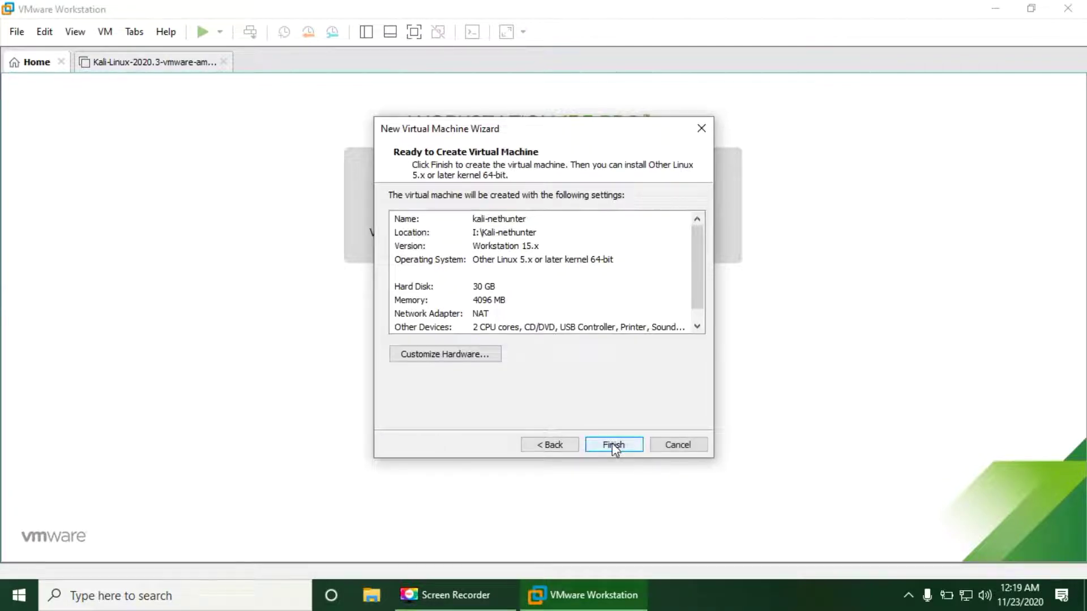
click(614, 445)
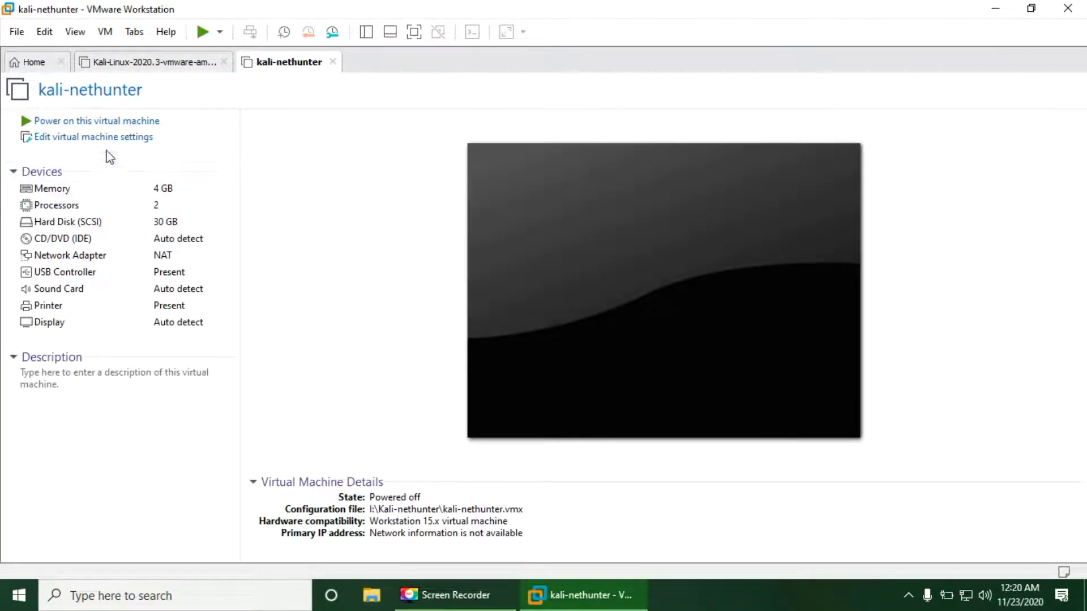
click(103, 140)
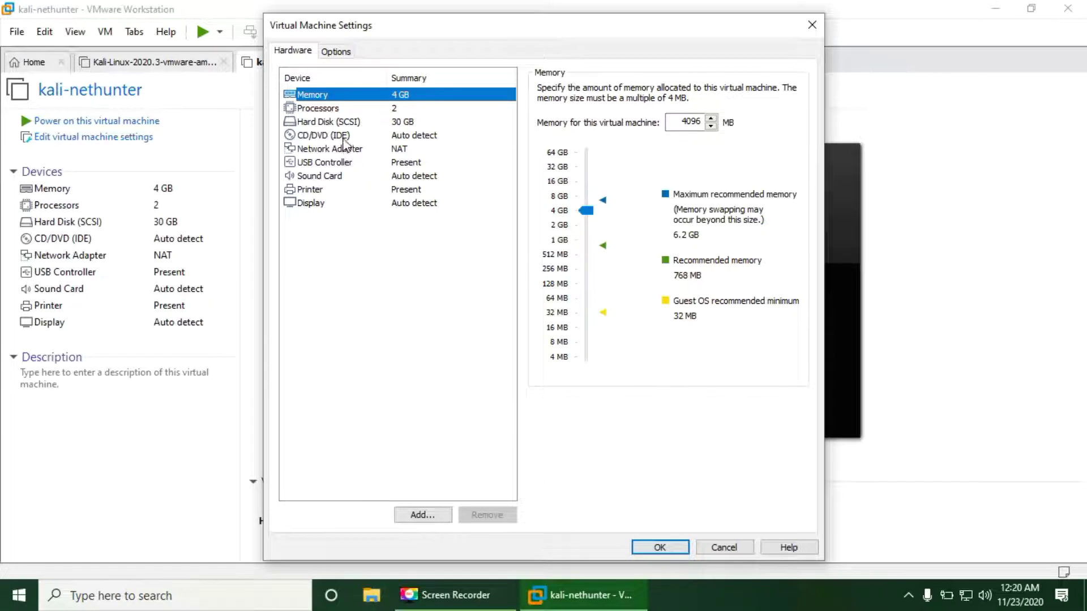
Step: Set the CD/DVD drive to use G:\netrunner-desktop-2001-64bit.iso and save the settings
click(342, 137)
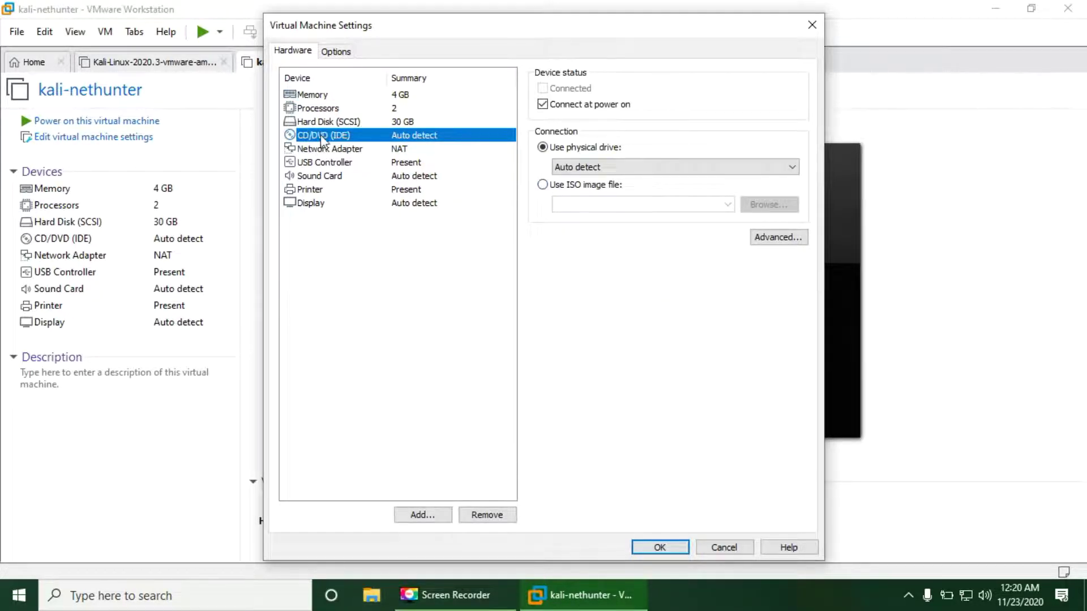
click(542, 185)
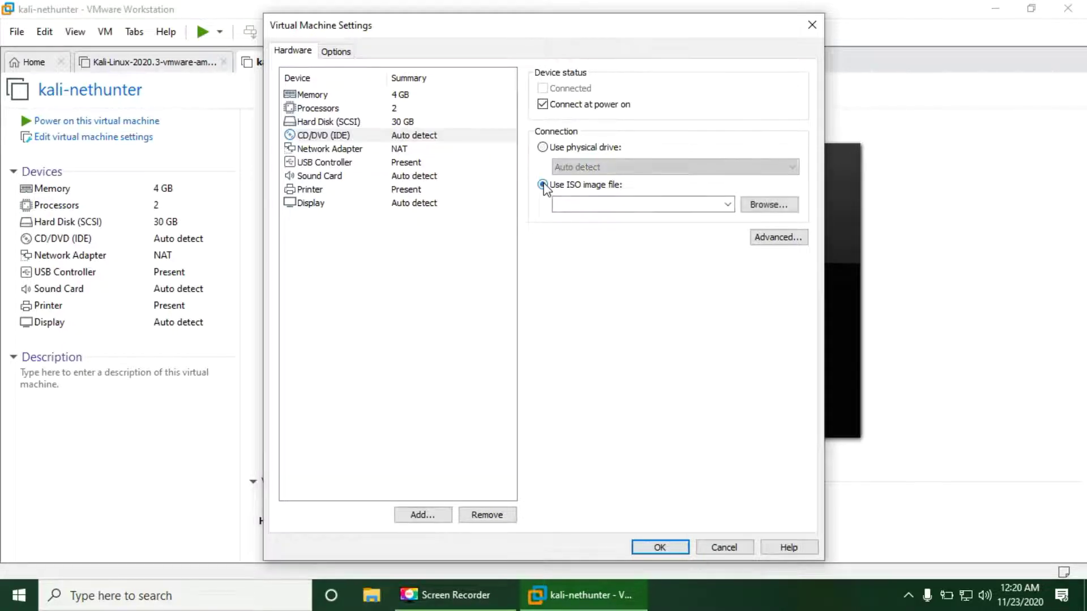
click(774, 206)
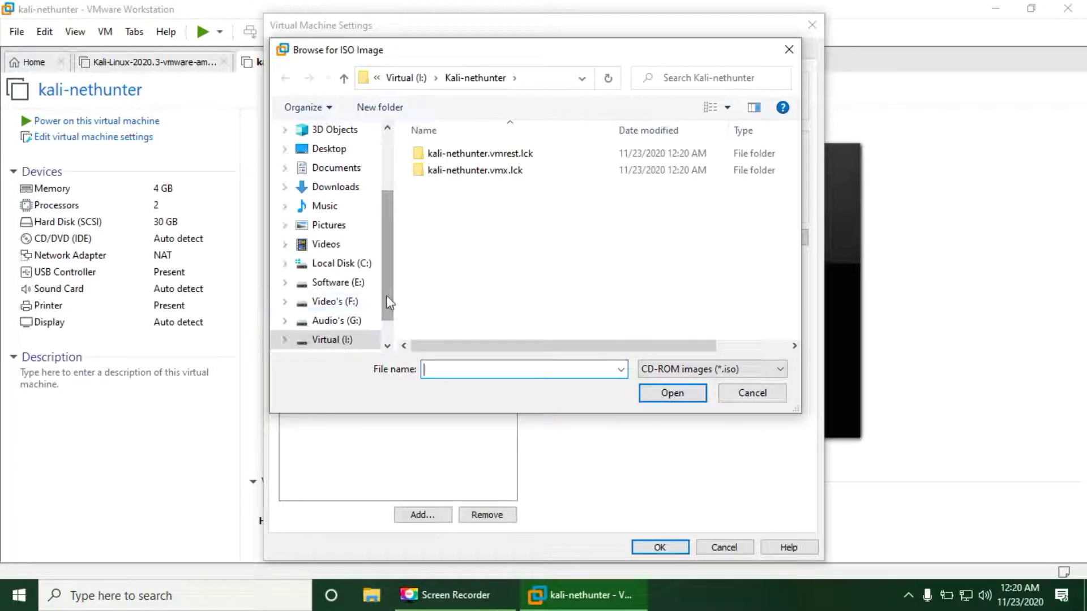
click(336, 323)
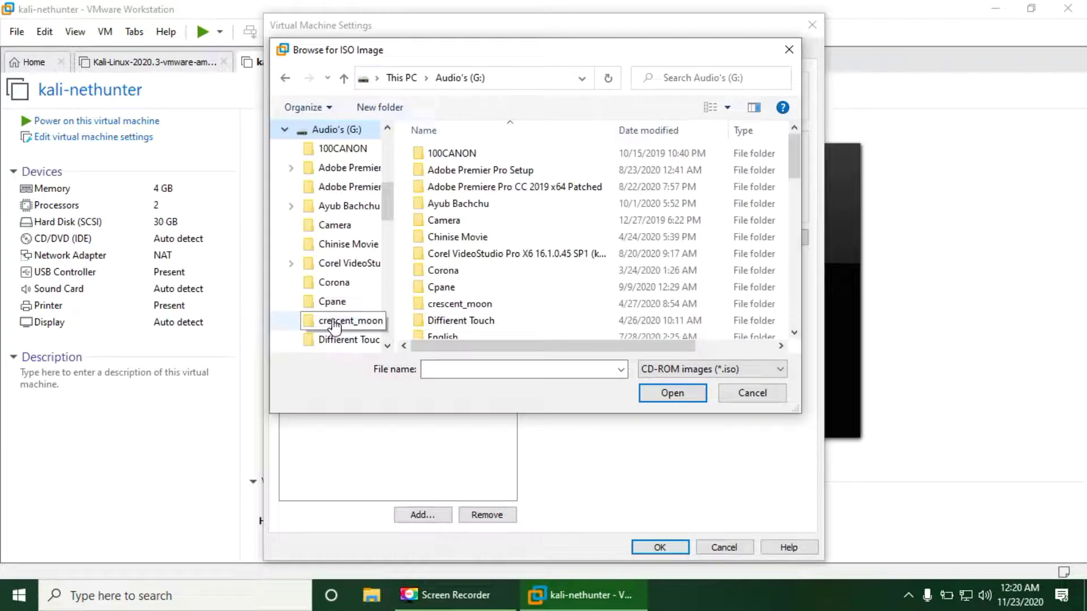
drag(793, 149, 767, 300)
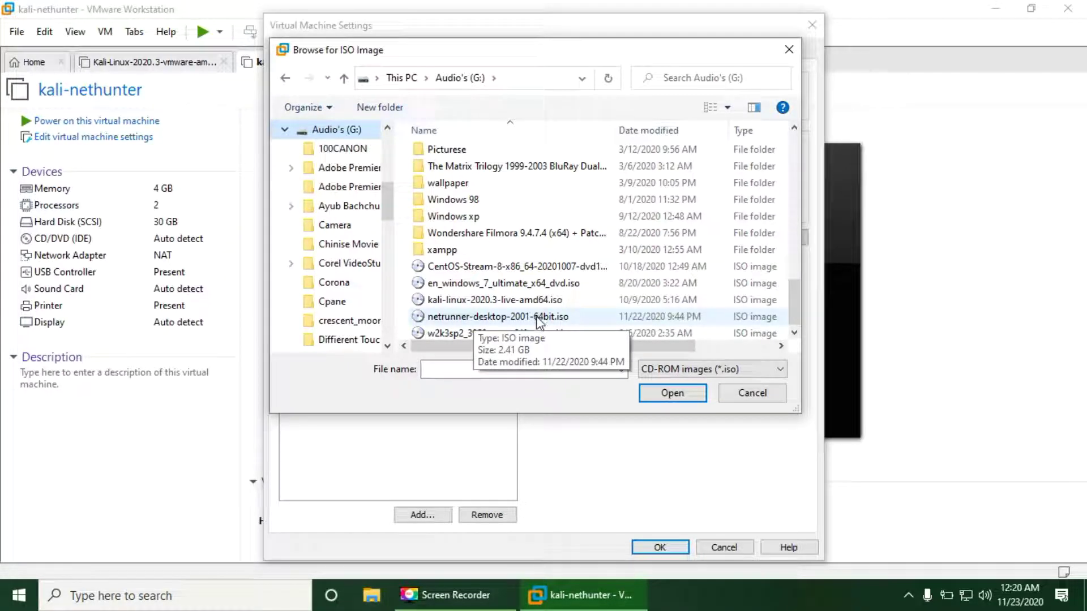
click(494, 318)
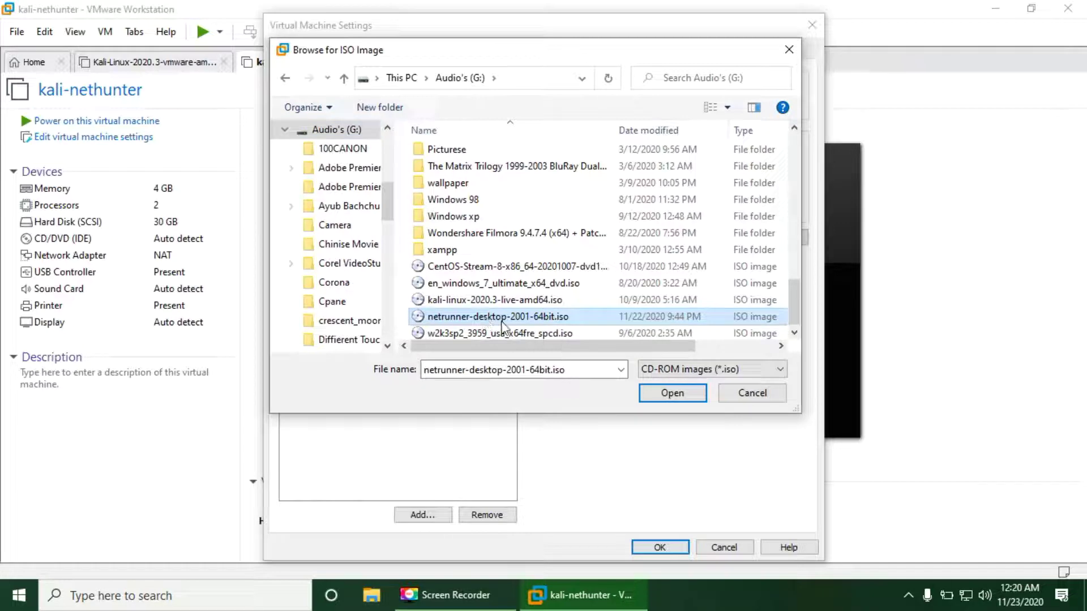
click(668, 393)
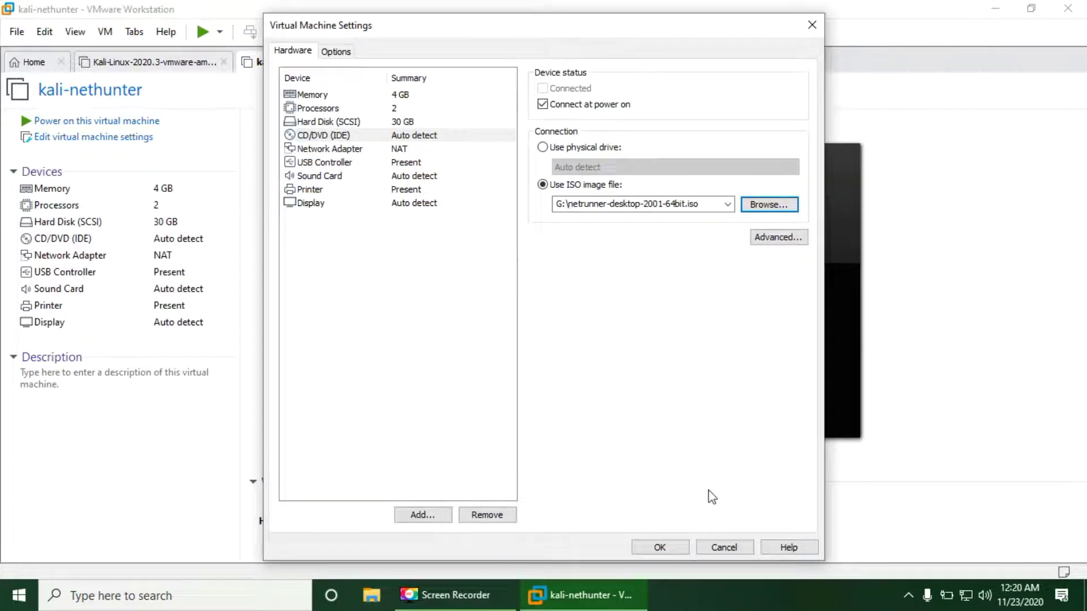
click(659, 548)
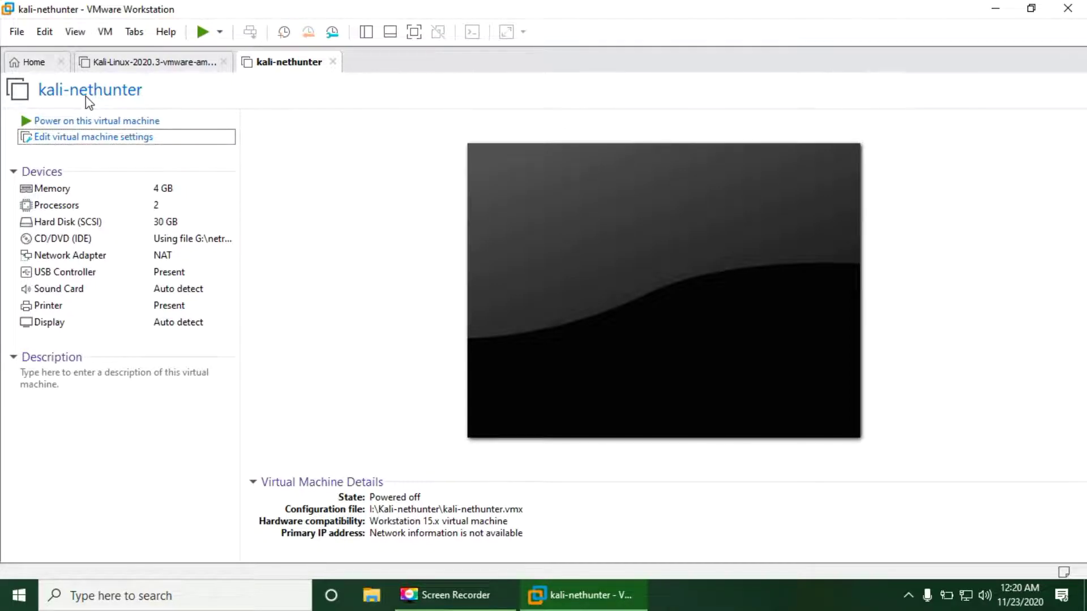
Step: Power on the kali-nethunter VM to reach the Netrunner Desktop welcome menu
click(100, 121)
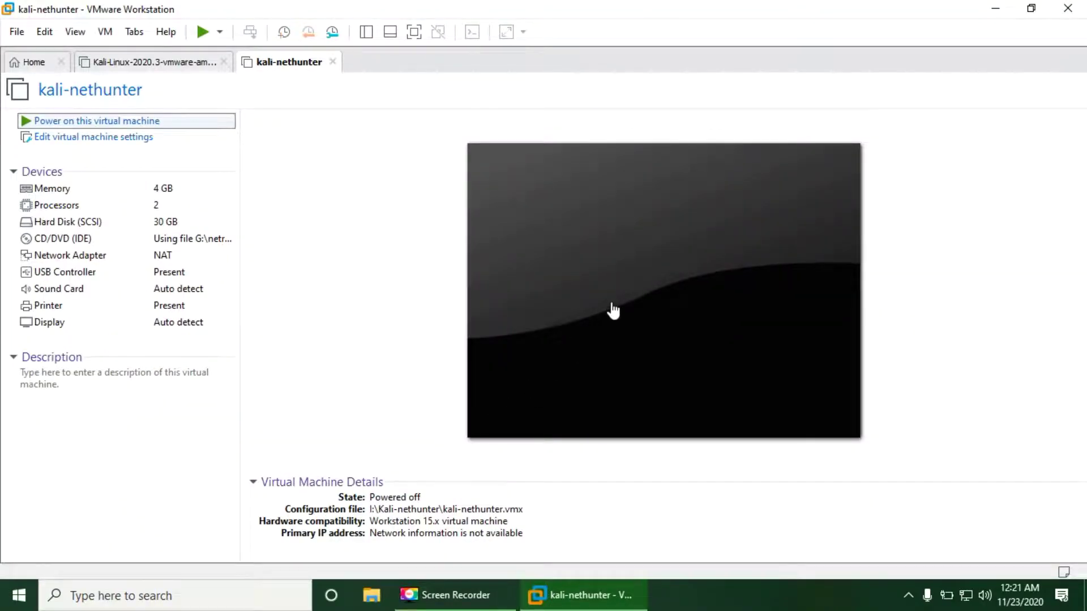
click(616, 309)
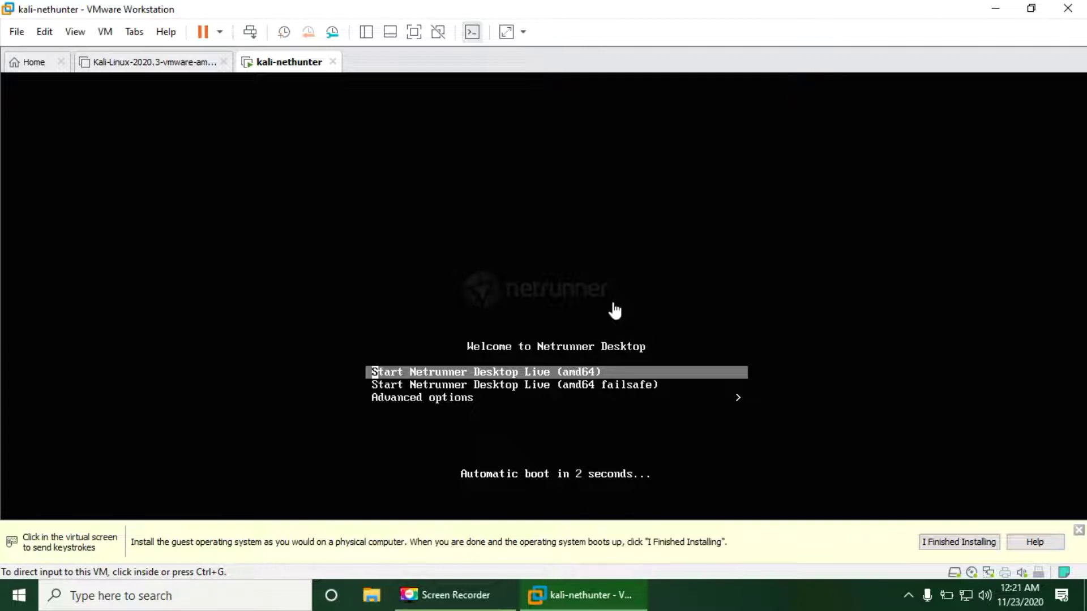
Step: Focus the VM console and let Start Netrunner Desktop Live (amd64) boot
click(461, 403)
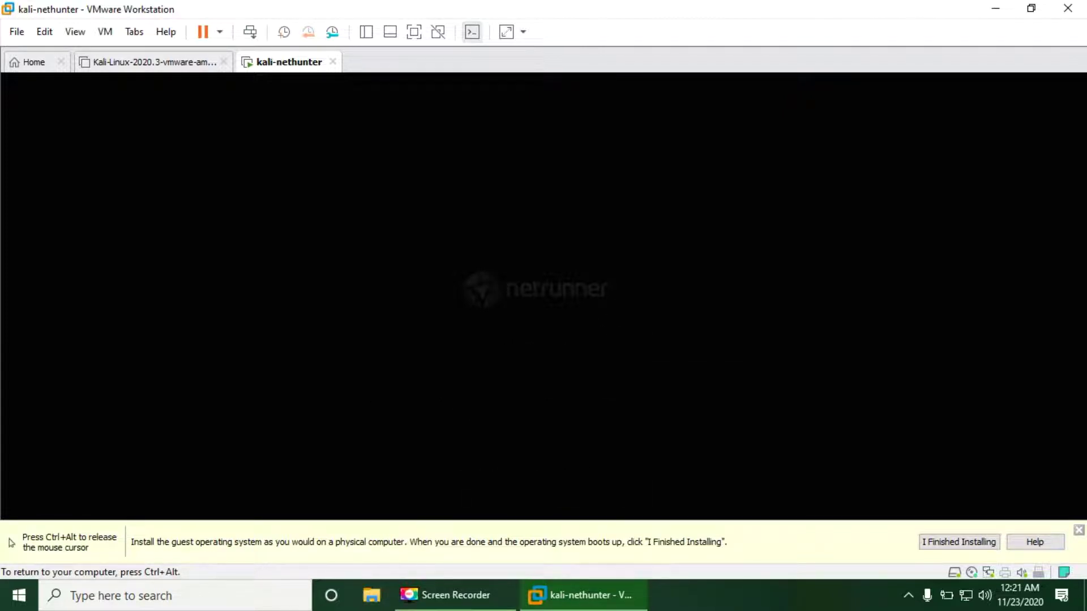
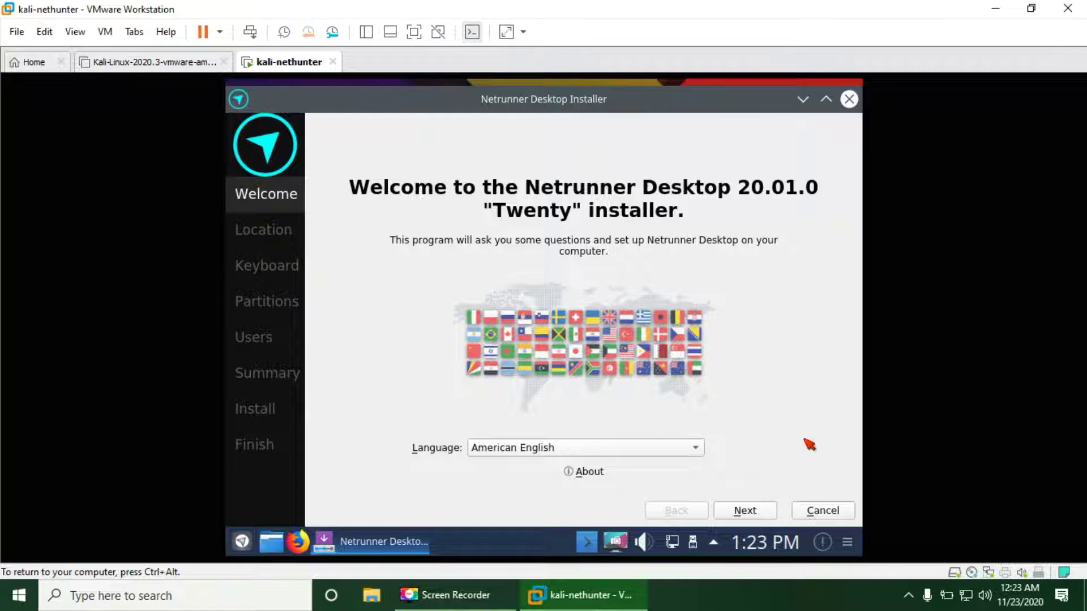
Step: Keep American English, the America/New York timezone and the English (US) keyboard
click(747, 511)
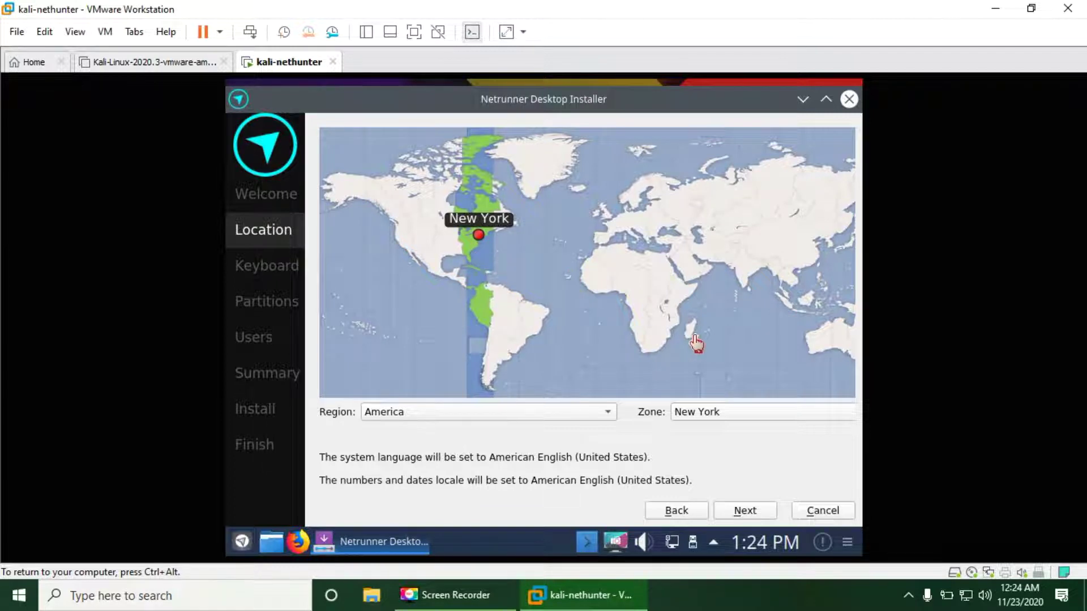
click(745, 513)
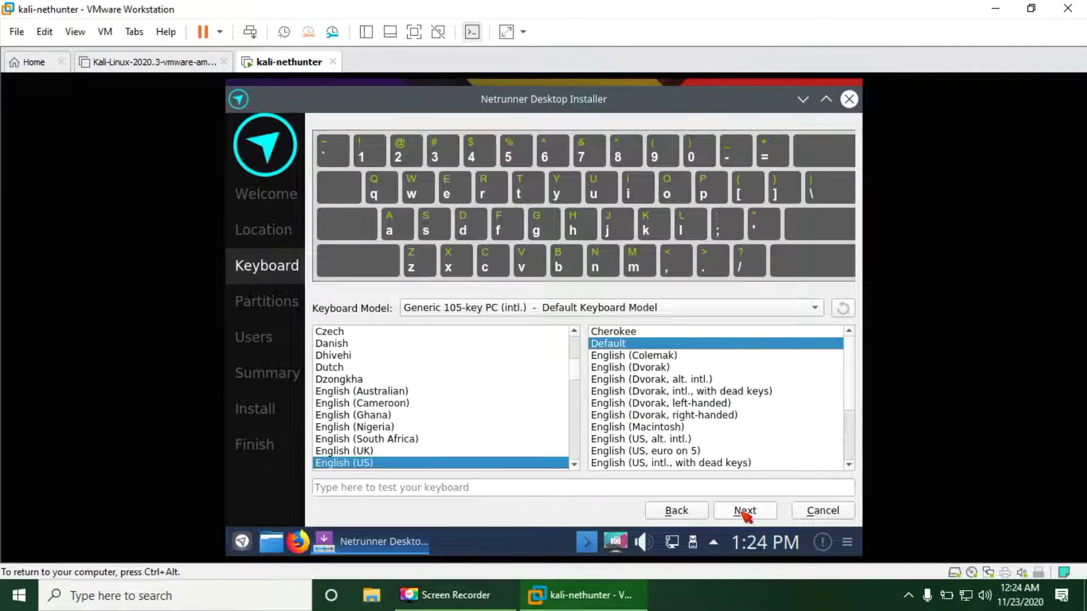
click(744, 512)
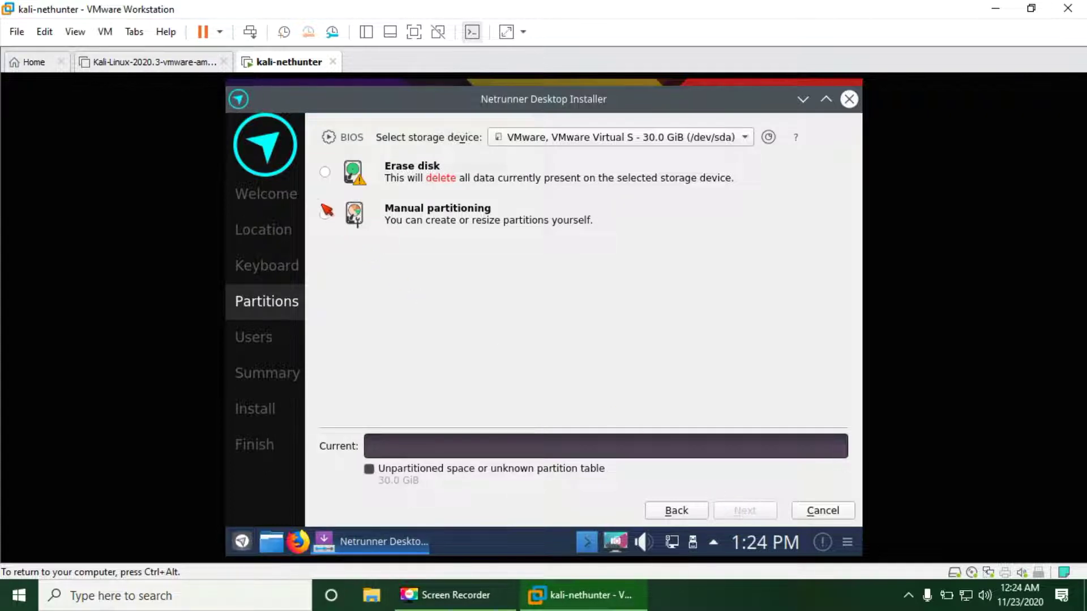
Step: Choose Erase disk, giving a 21.6 GiB ext4 Netrunner partition plus 8.4 GiB swap
click(326, 173)
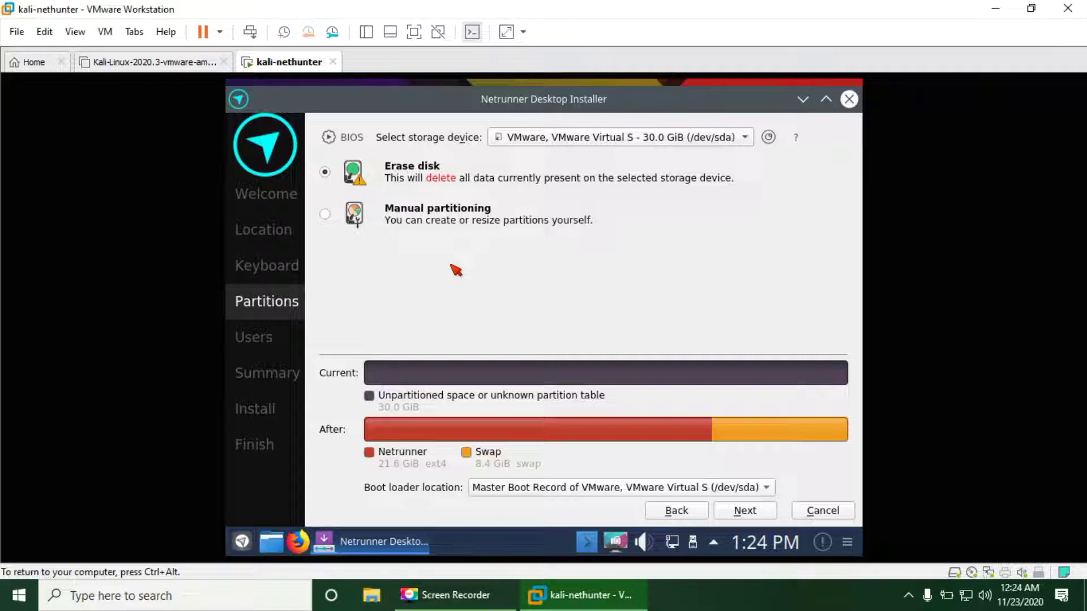
click(739, 511)
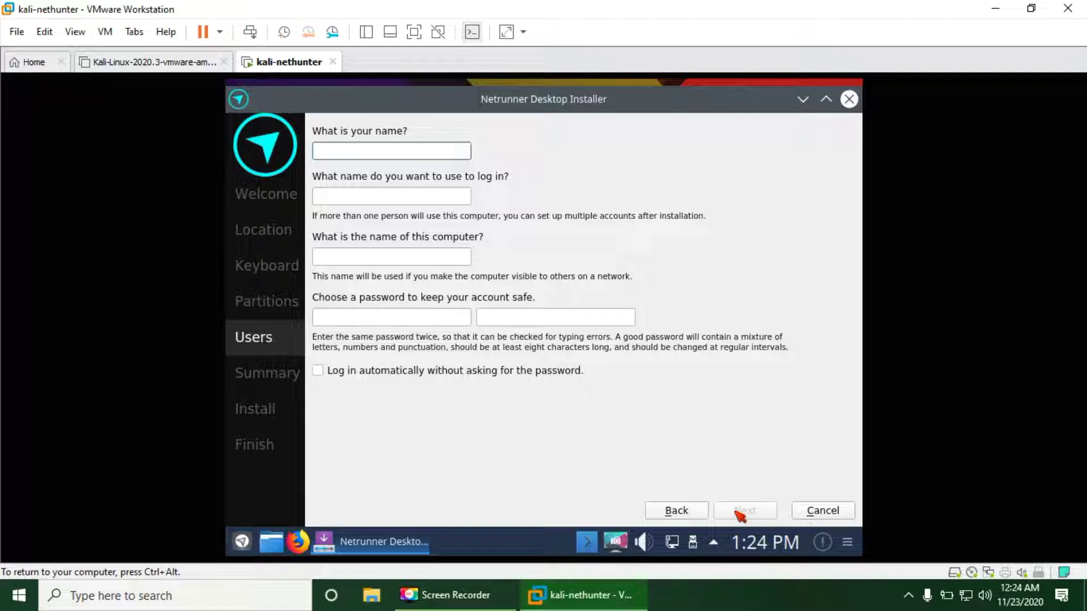
Step: Enter the user's name for login and computer name root-pc, plus the account password twice
text(root)
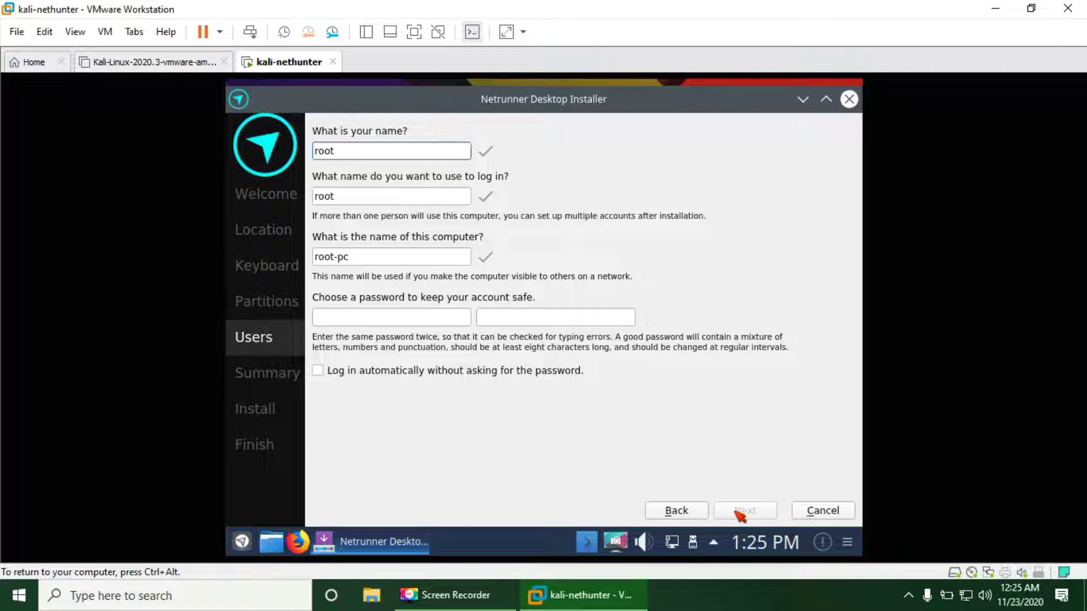
click(401, 319)
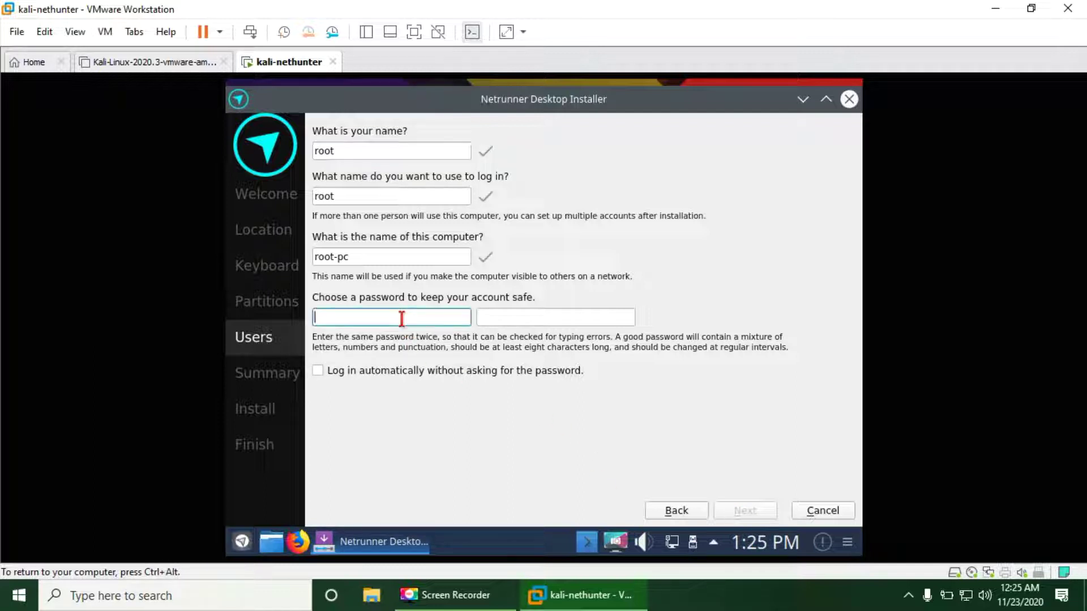
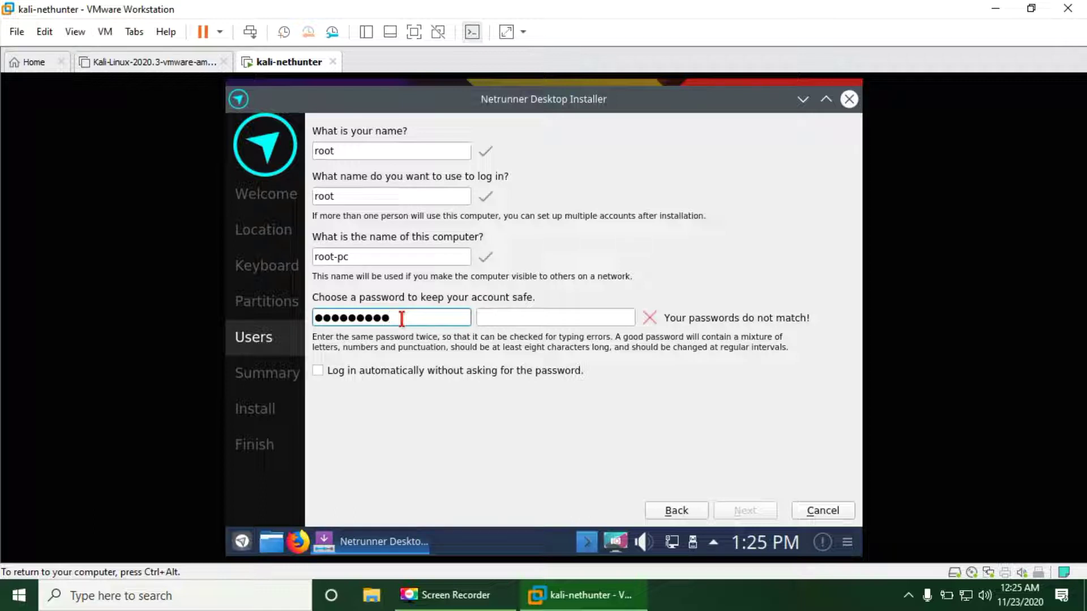
key(Tab)
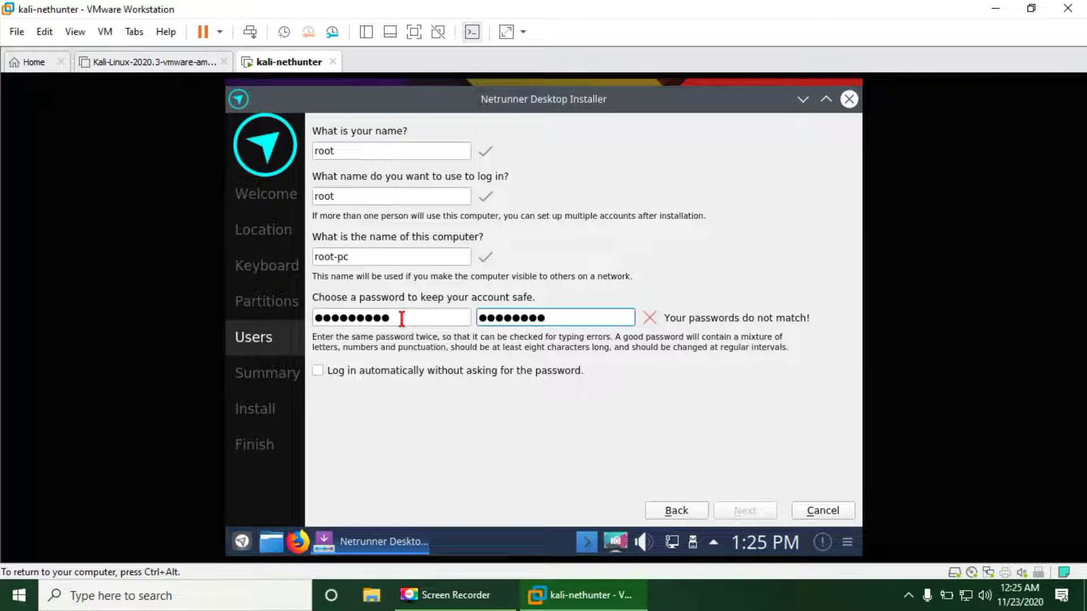
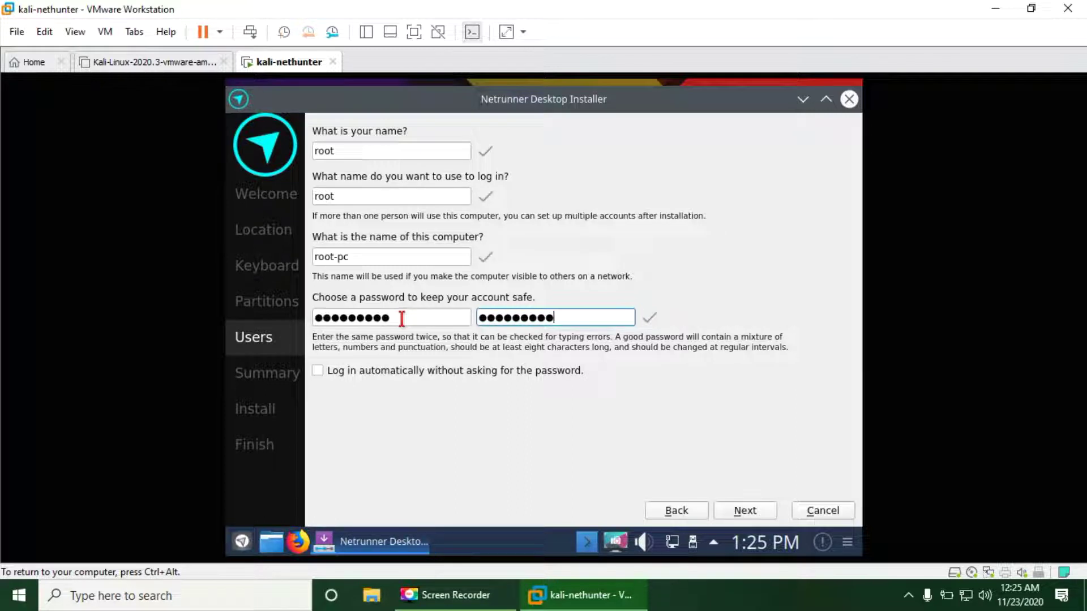
click(744, 511)
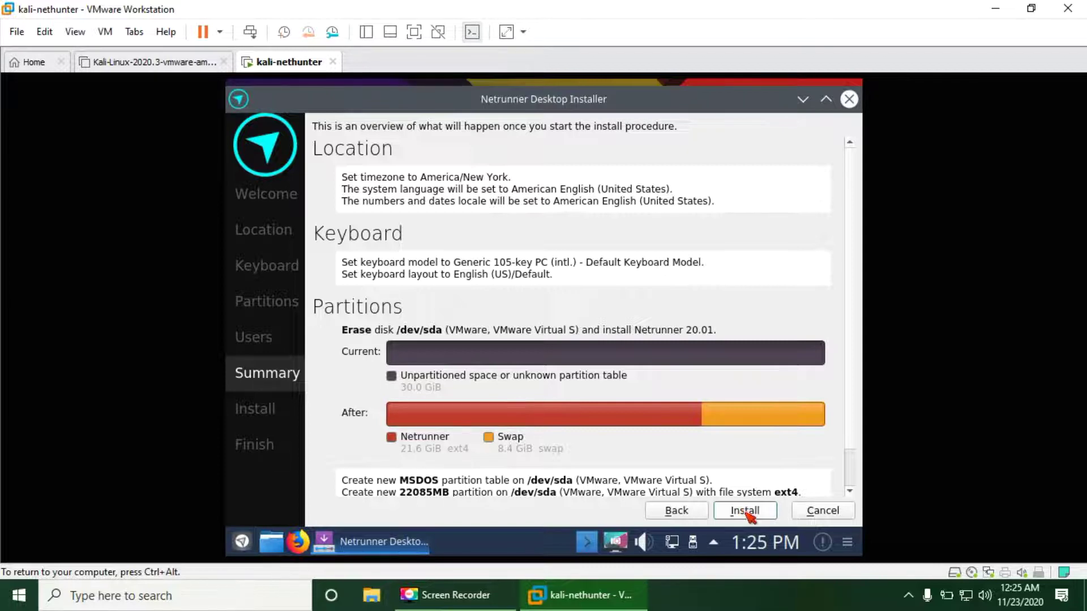
Step: Start the installation from the Summary page and let Netrunner Desktop 20.01.0 install
click(746, 513)
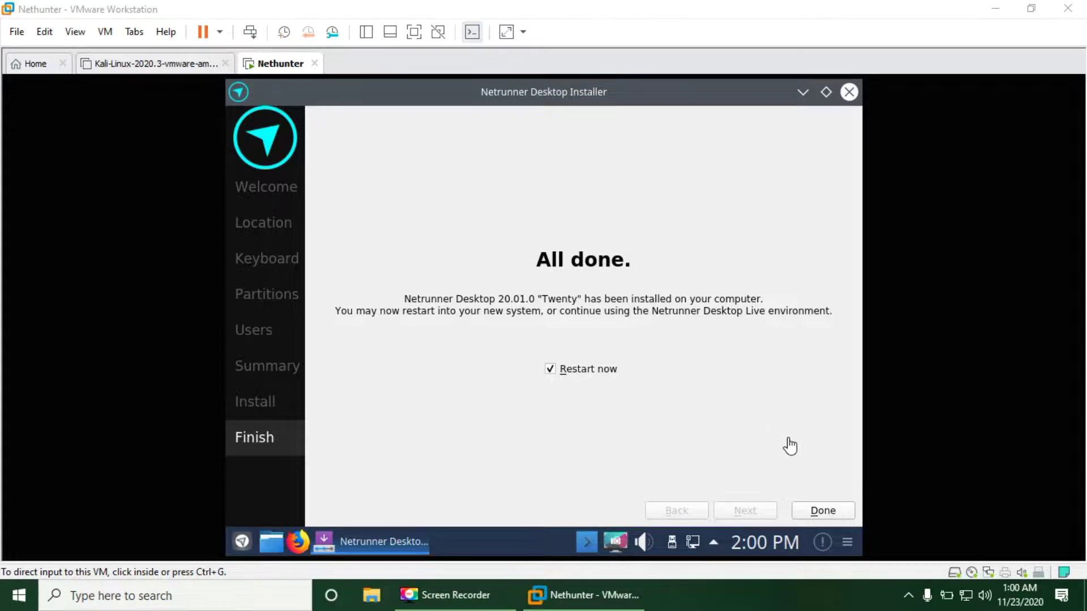
Step: Finish the installer with Restart now checked so the virtual machine reboots
click(822, 512)
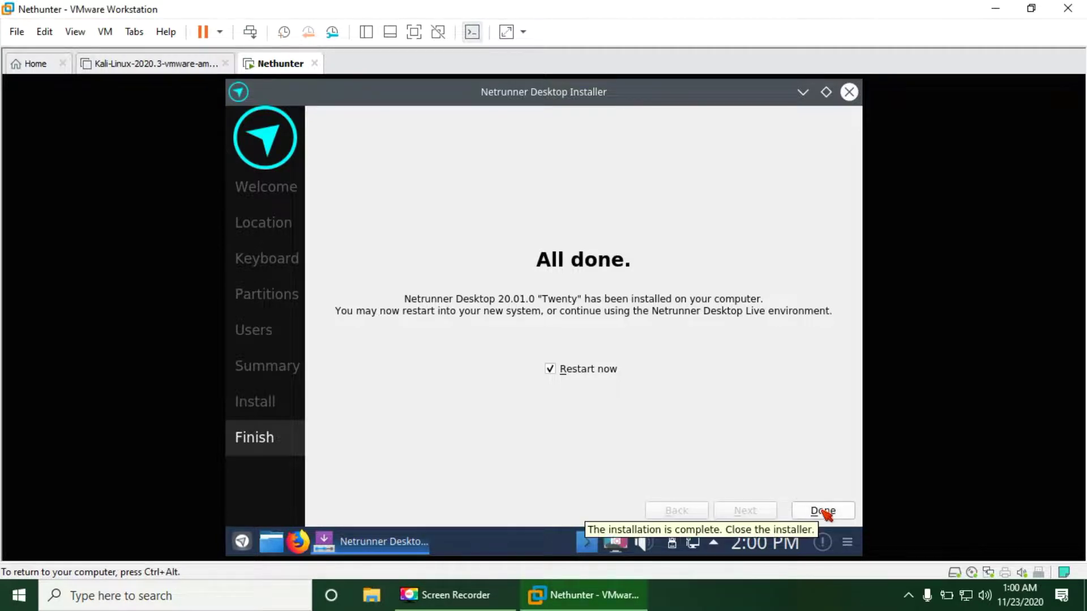
click(824, 513)
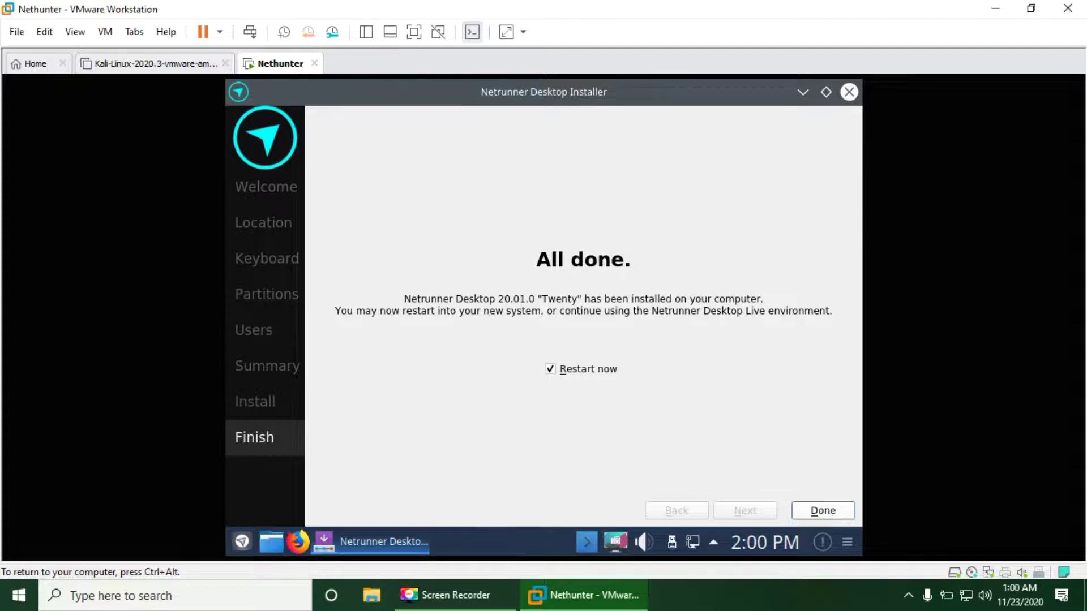
key(Return)
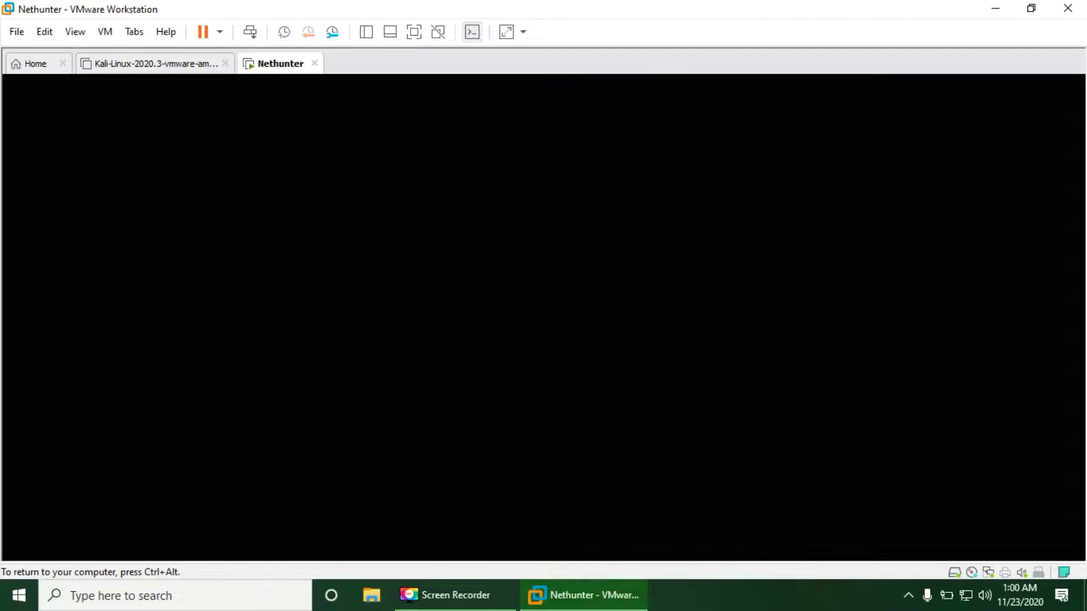
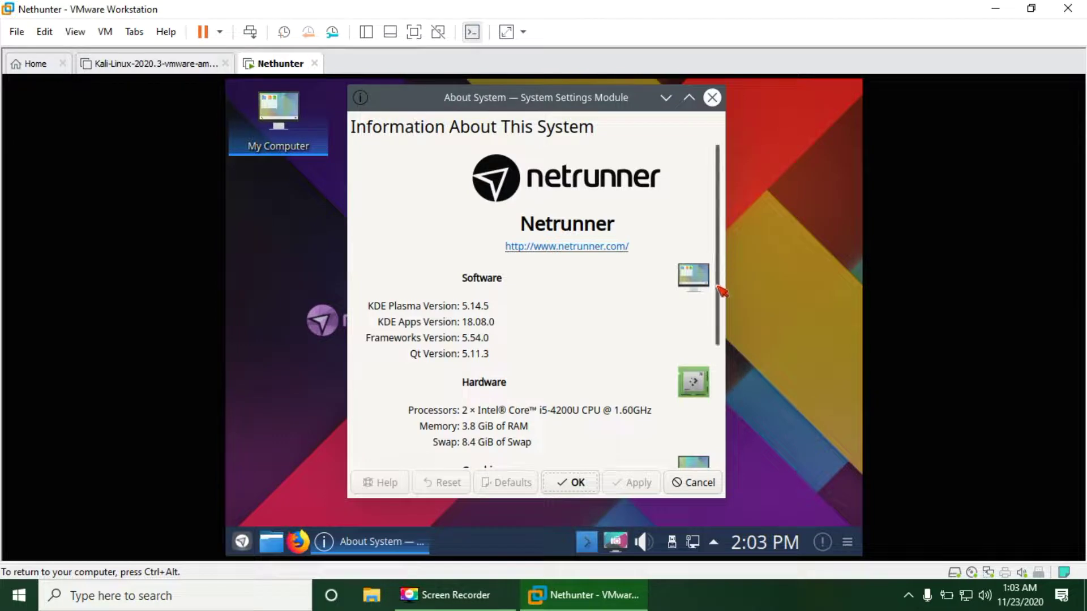
Step: Scroll About System down to the Graphics and OS details, then dismiss it with OK
drag(722, 291, 706, 412)
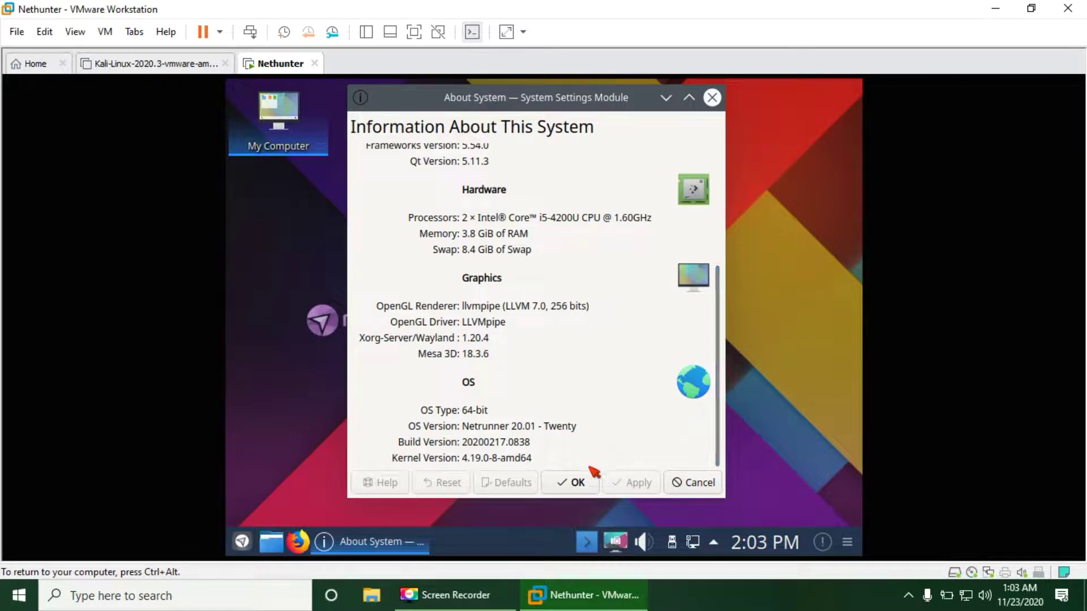
click(571, 482)
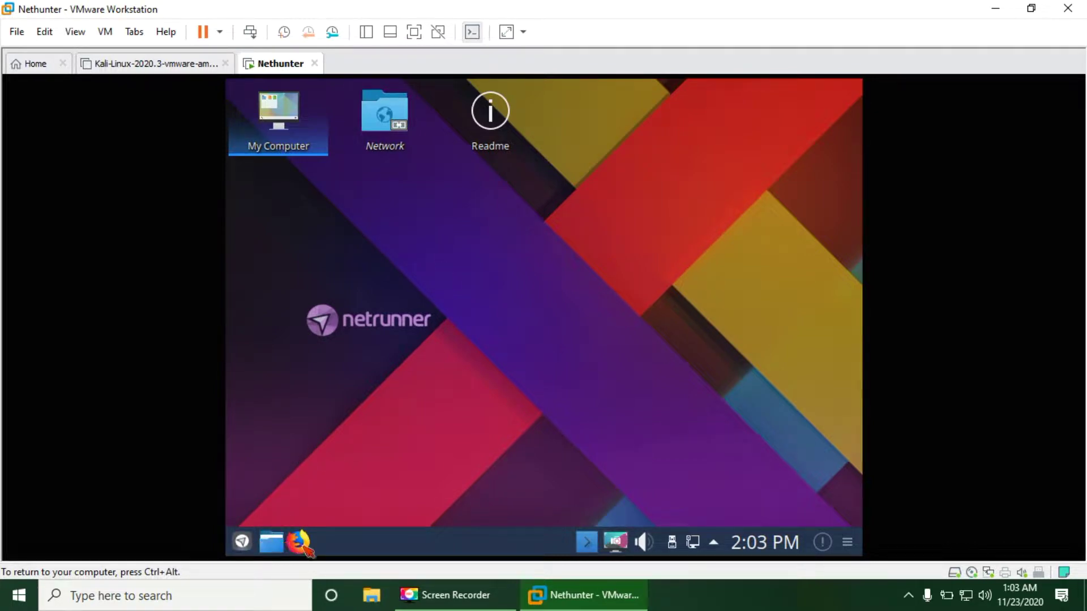
Step: Open Dolphin at the home folder and eject the Netrunner Desktop removable device
click(274, 542)
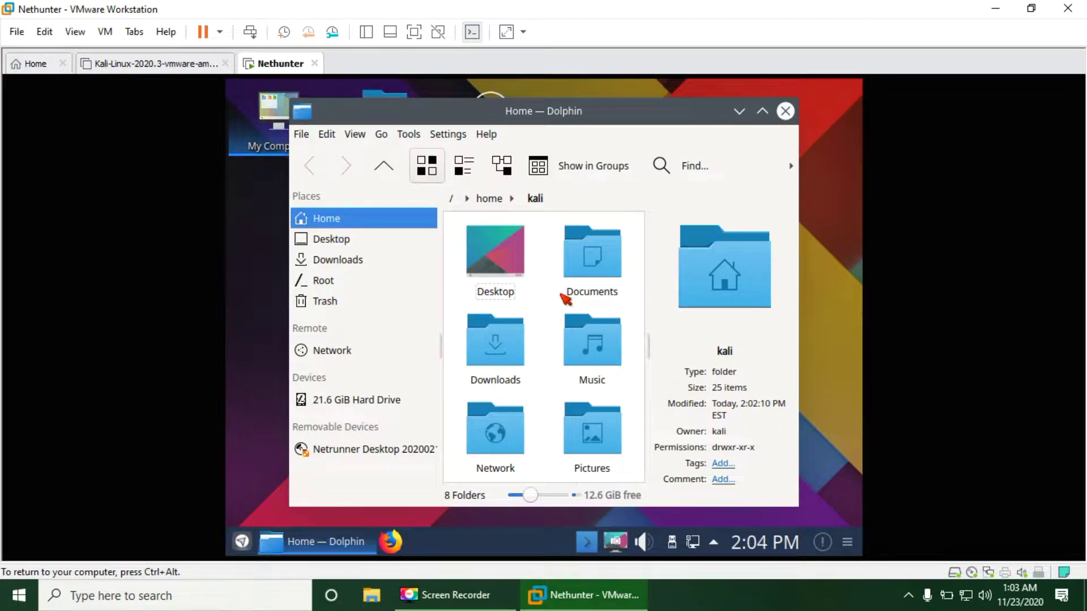
right_click(380, 451)
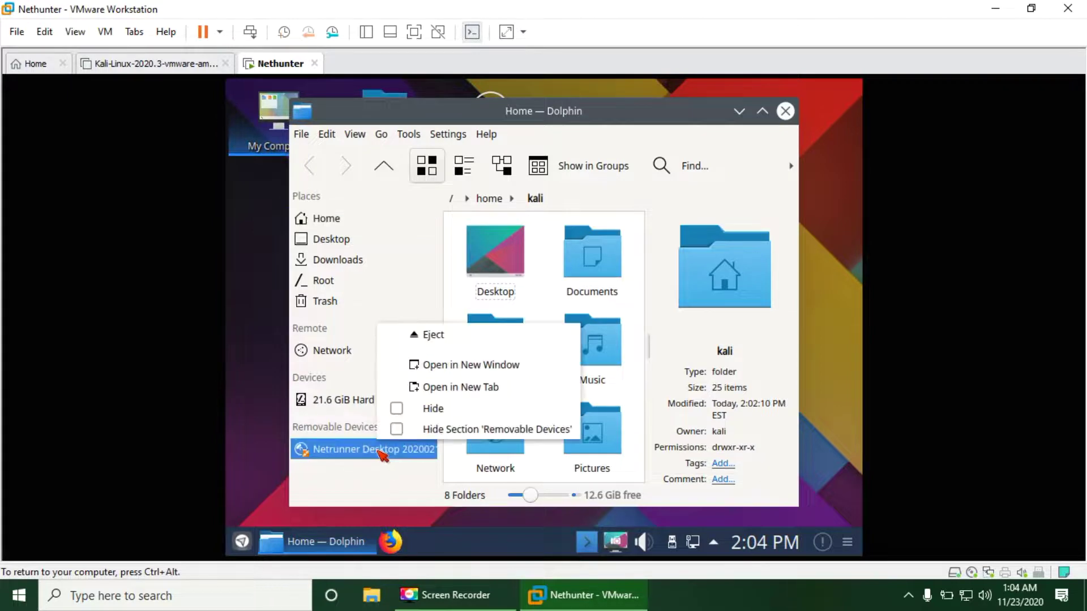
click(432, 341)
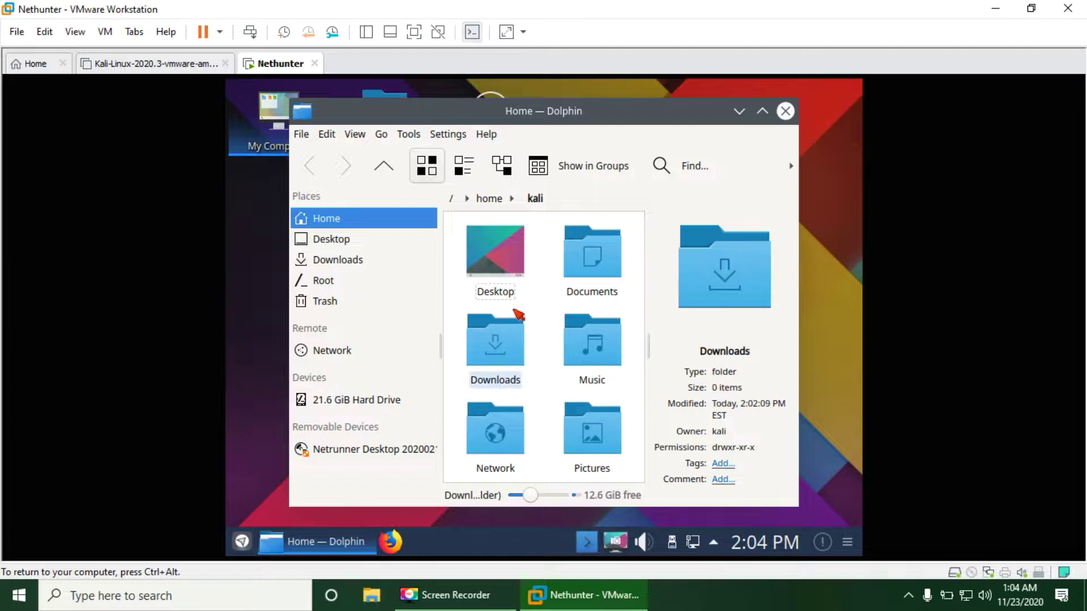
Step: Maximize Dolphin and look into the empty Public folder before returning home
click(764, 112)
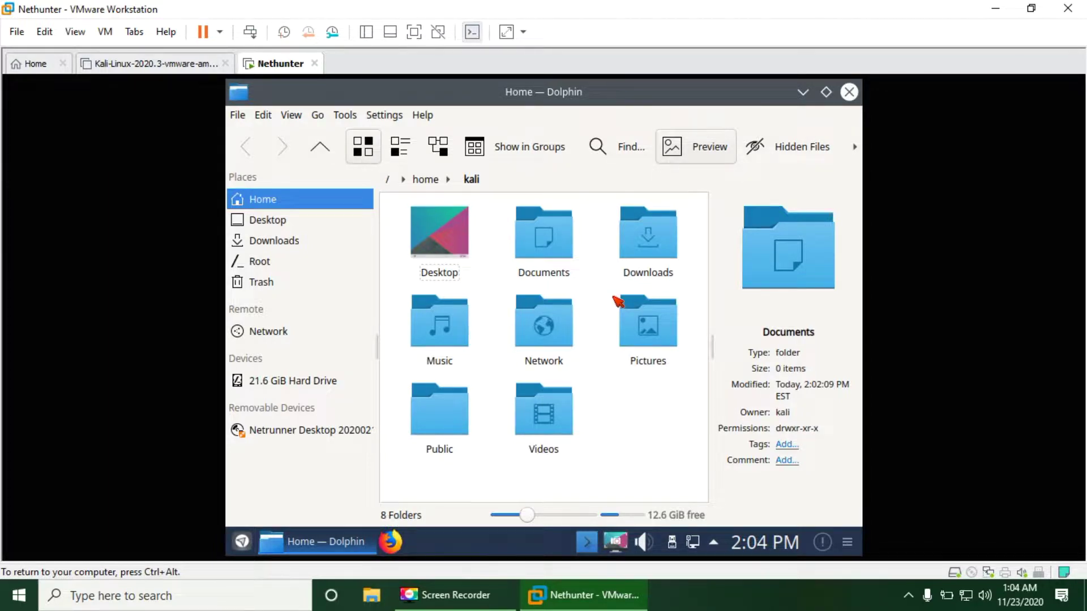
click(447, 417)
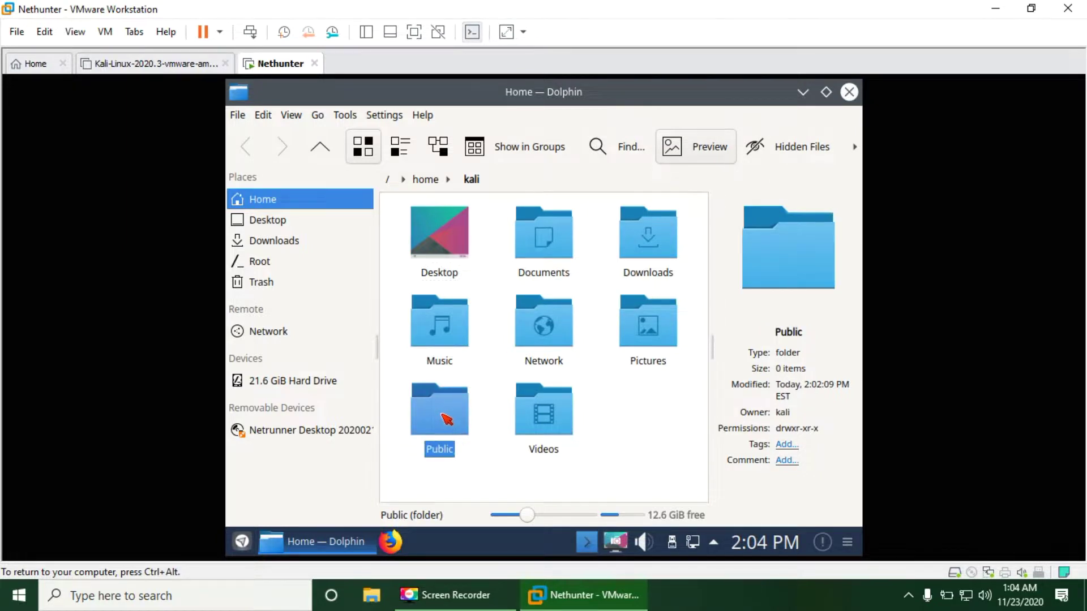
double_click(448, 419)
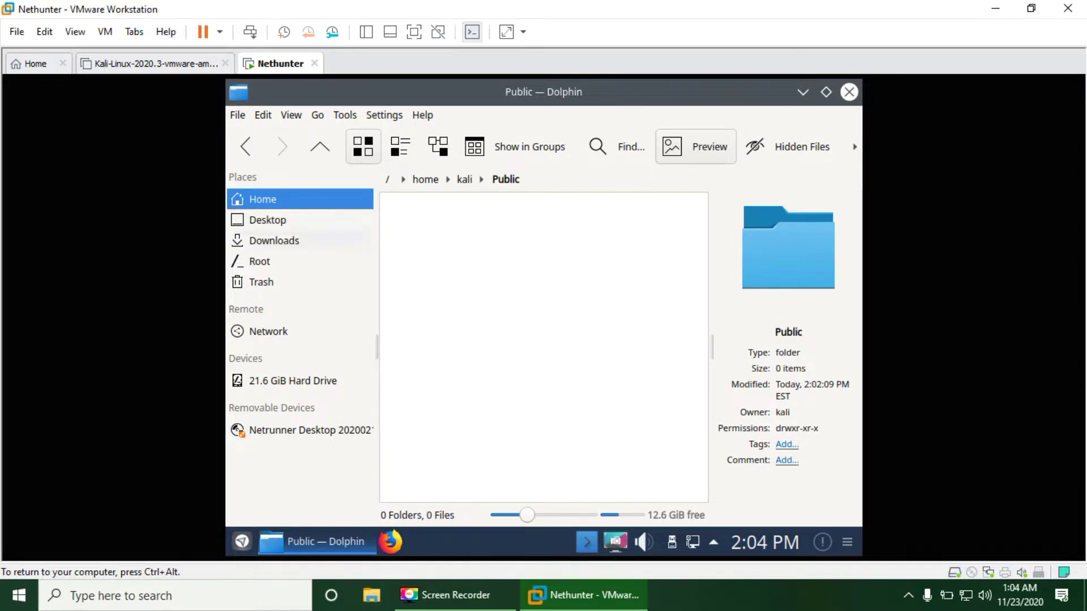
click(245, 148)
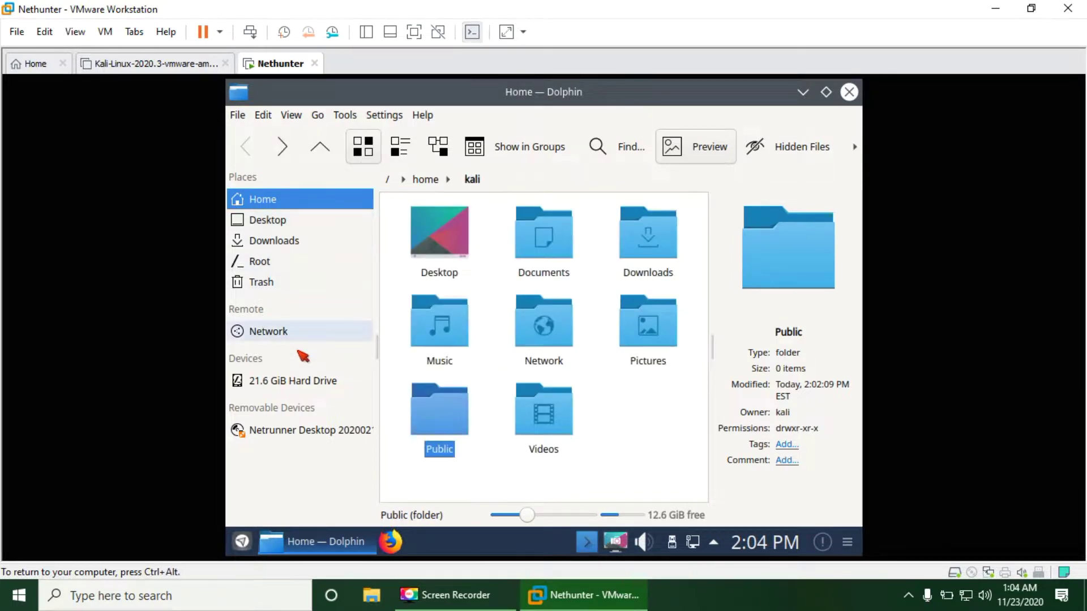
Step: Browse from the 21.6 GiB hard drive root through etc into the apt folder
click(296, 384)
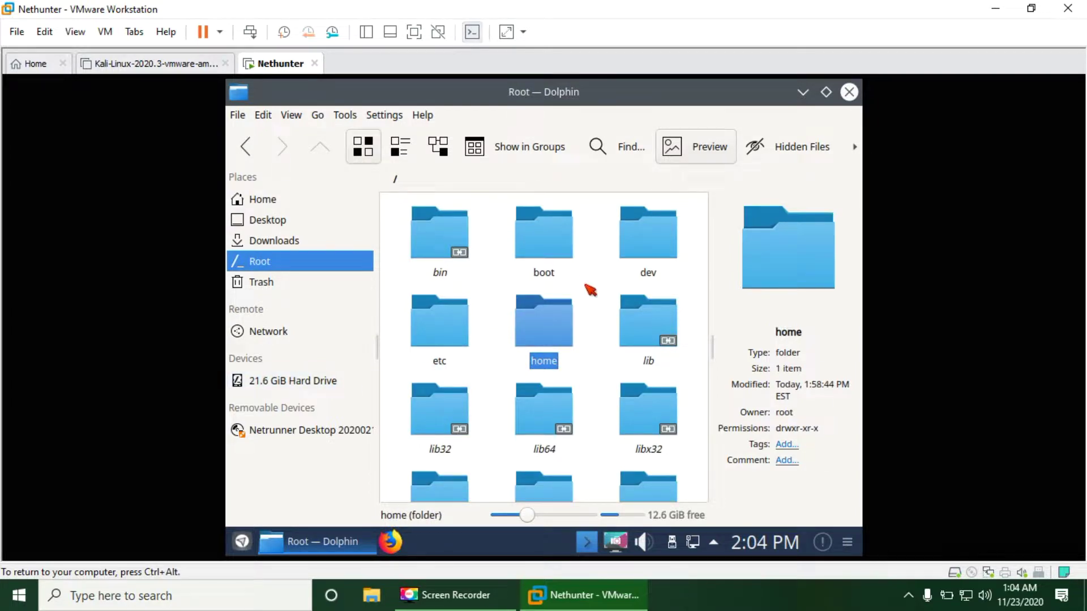
click(460, 339)
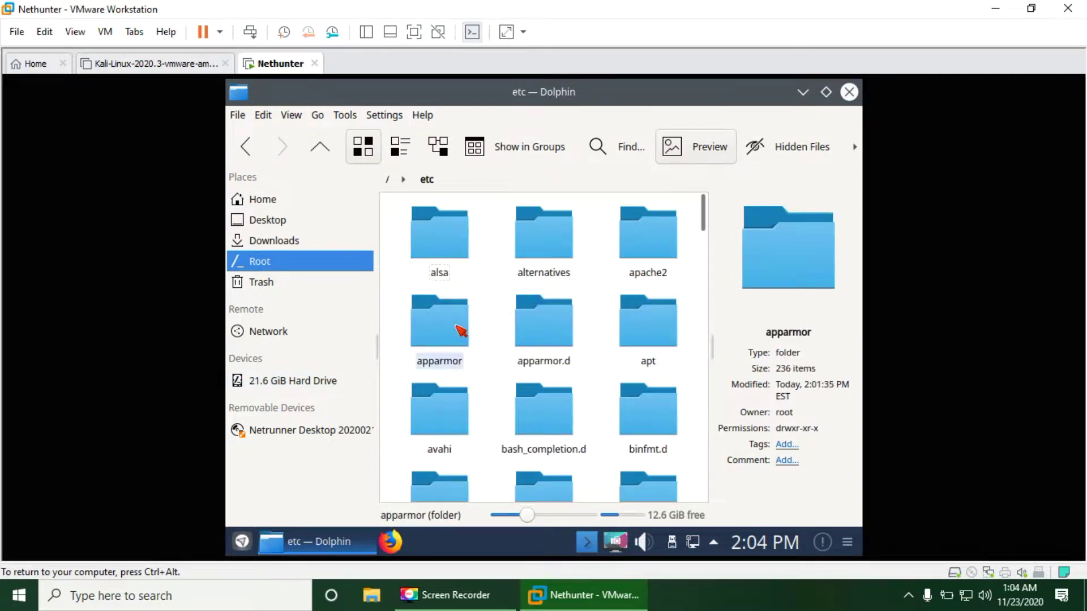
click(650, 320)
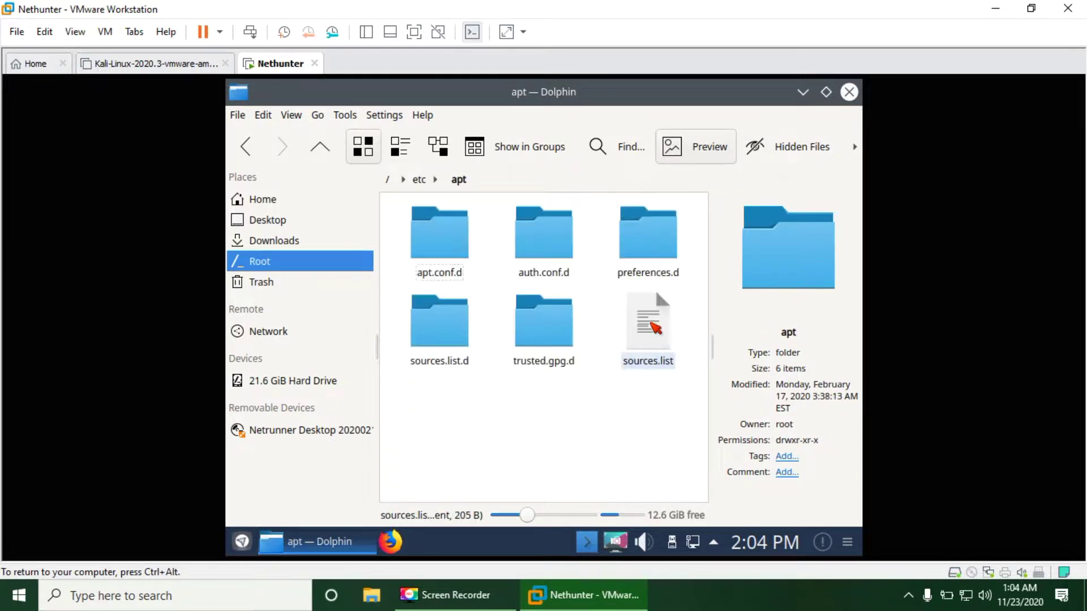
Step: View sources.list's three Debian deb lines in Kate, close it, and go back to the home folder
click(648, 339)
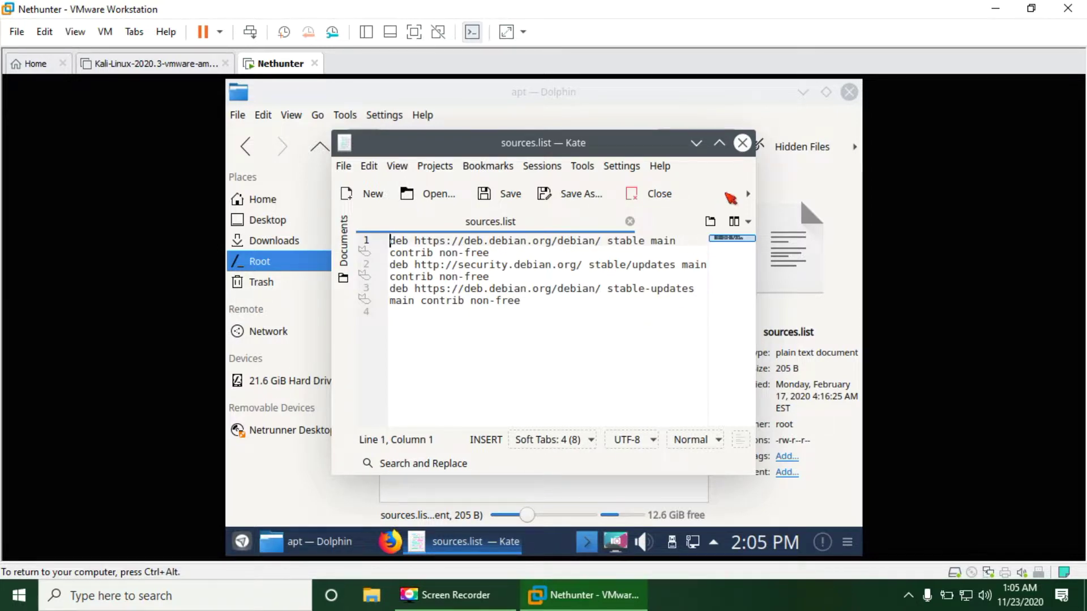
click(742, 142)
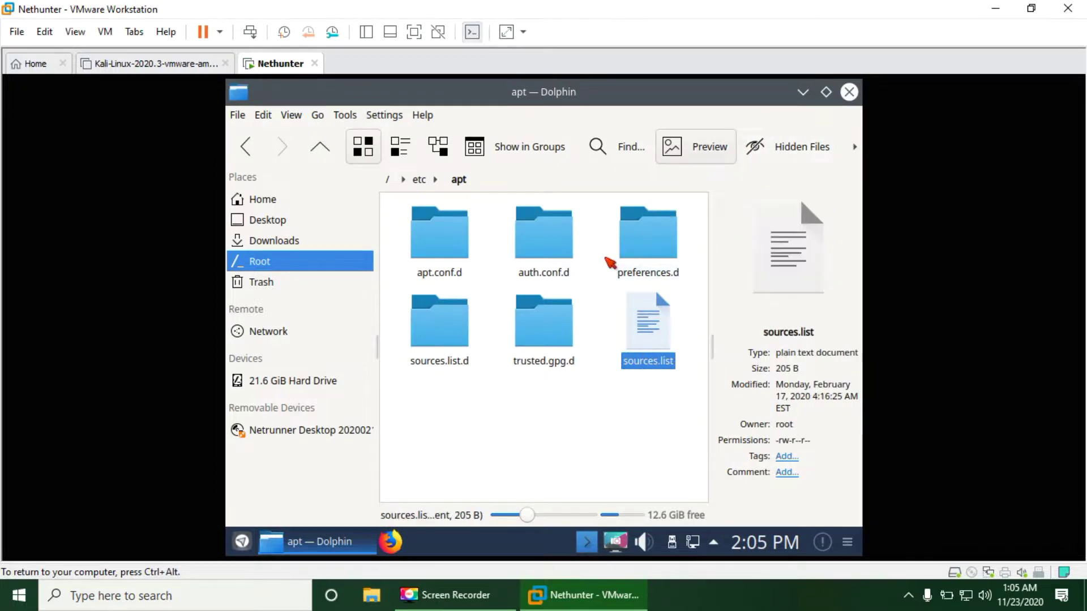
click(248, 148)
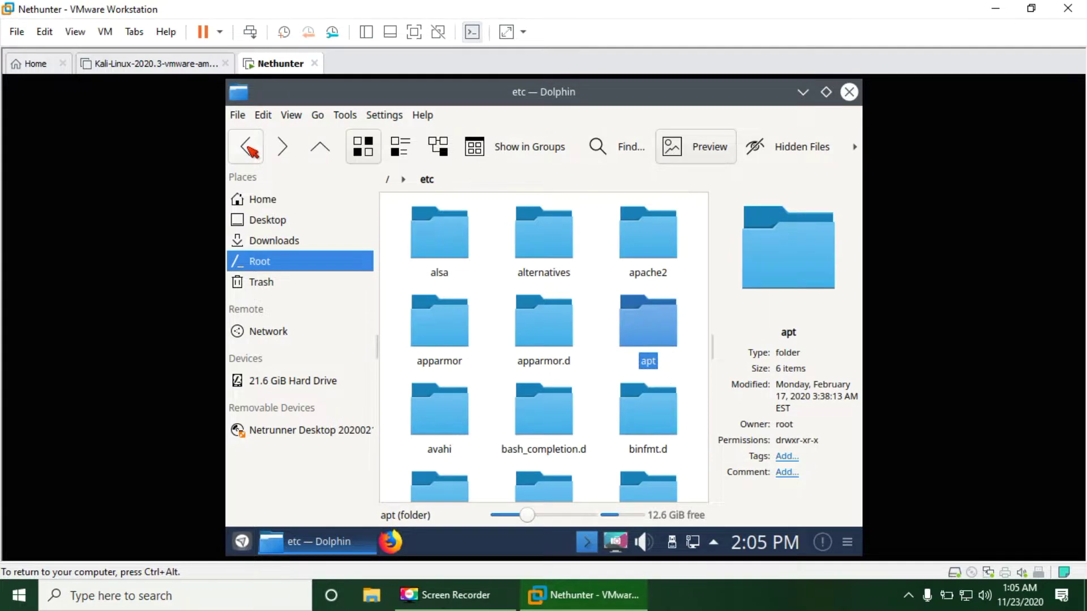
click(248, 148)
click(248, 148)
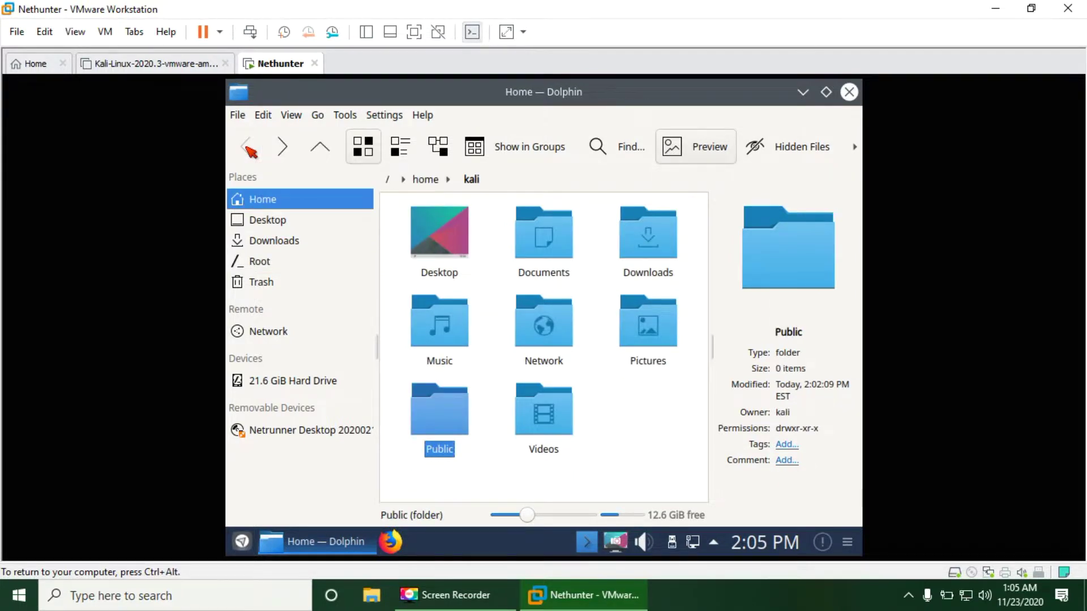
click(850, 93)
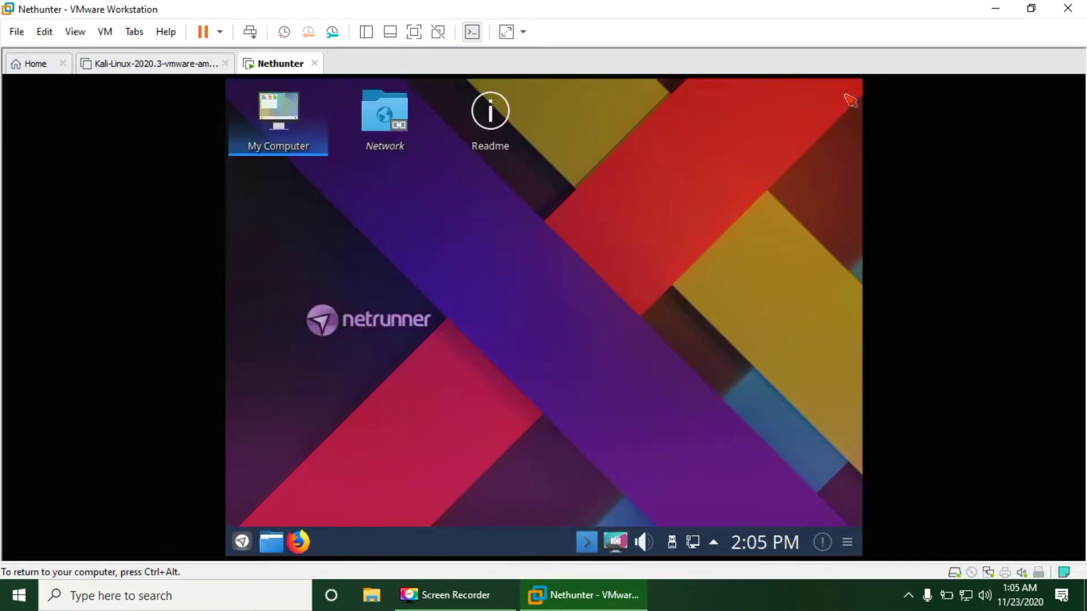
click(474, 220)
right_click(475, 219)
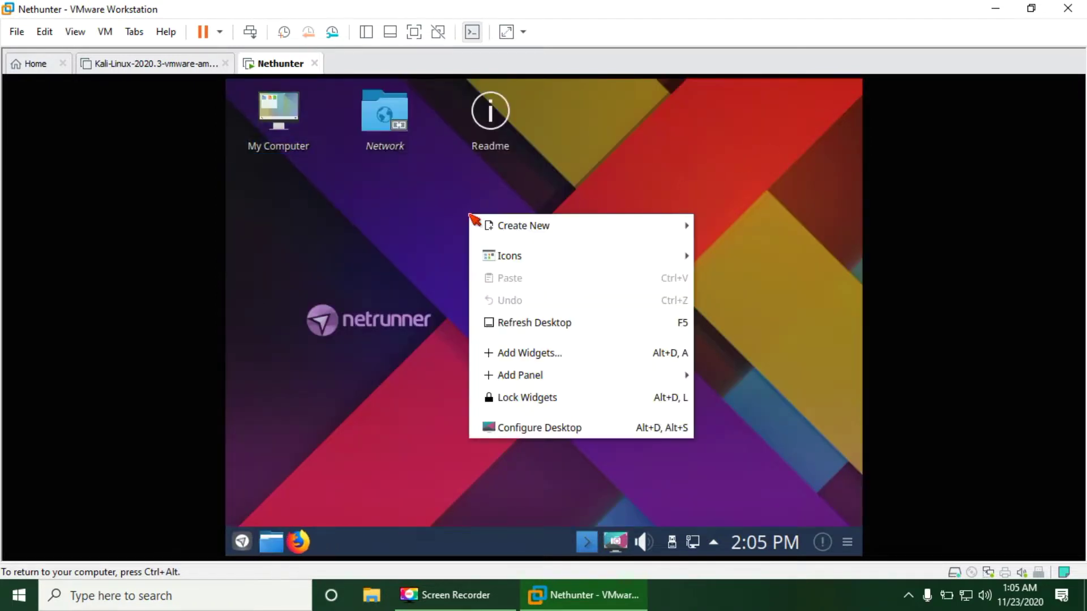
mouse_move(476, 223)
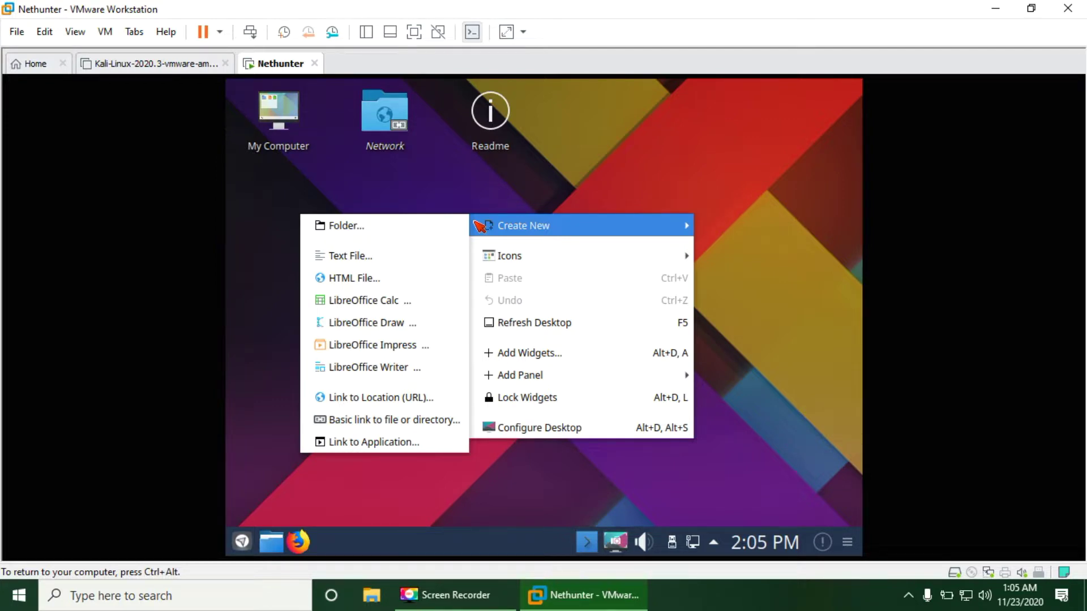
click(787, 324)
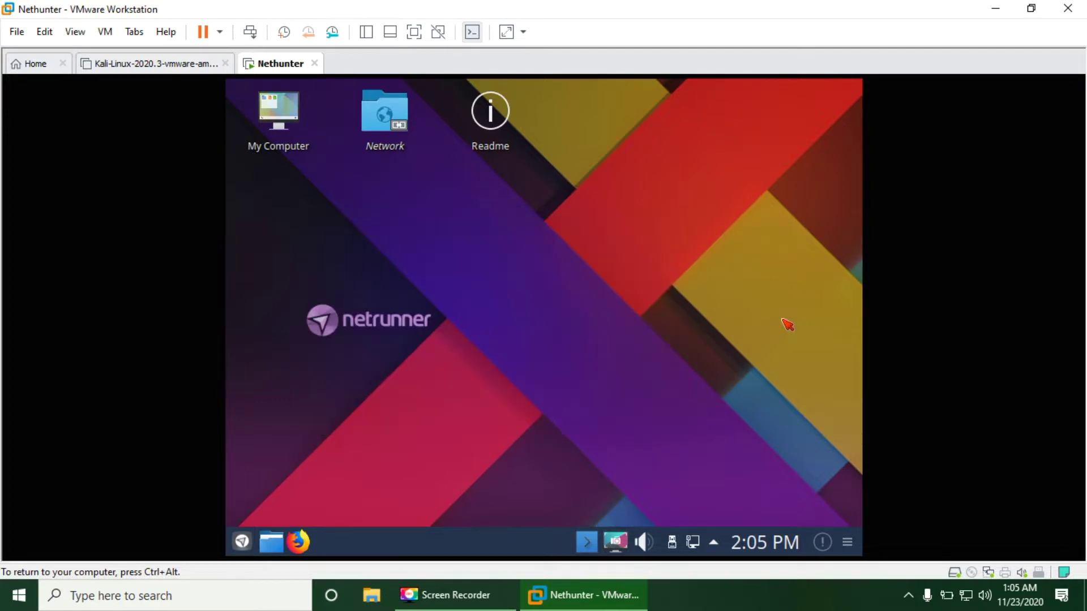
Step: Run sudo apt-get update in Yakuake, entering the administrator password when prompted
click(587, 542)
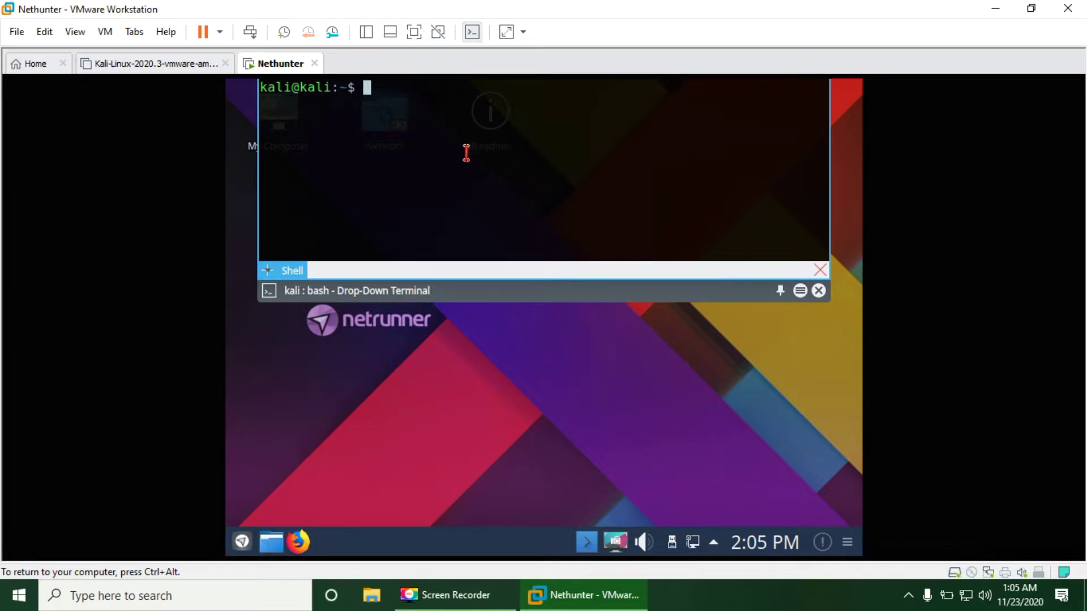
text(sudo a)
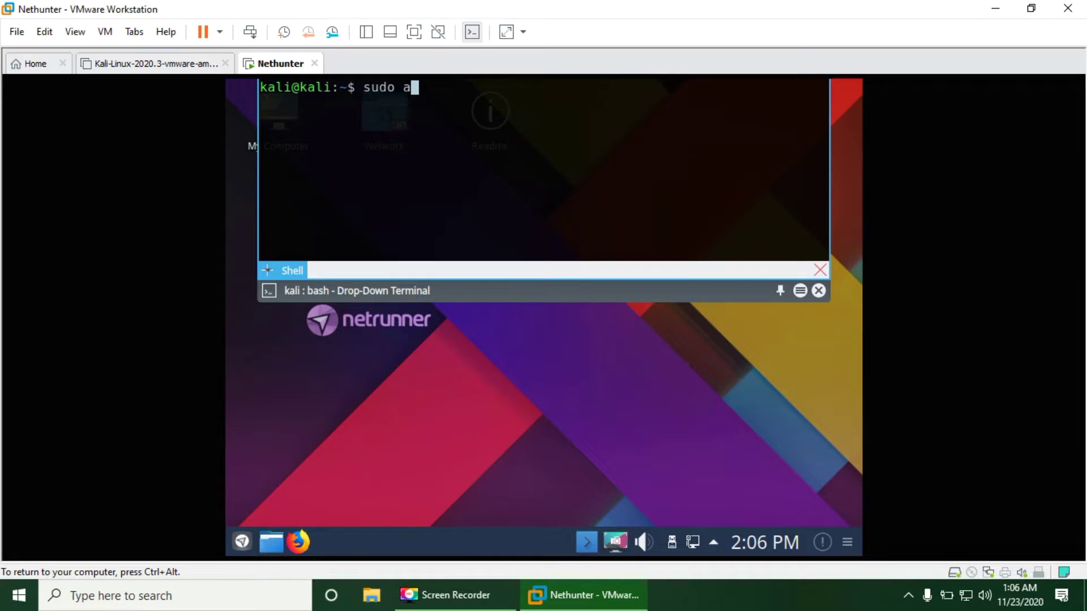
text(pt-get update)
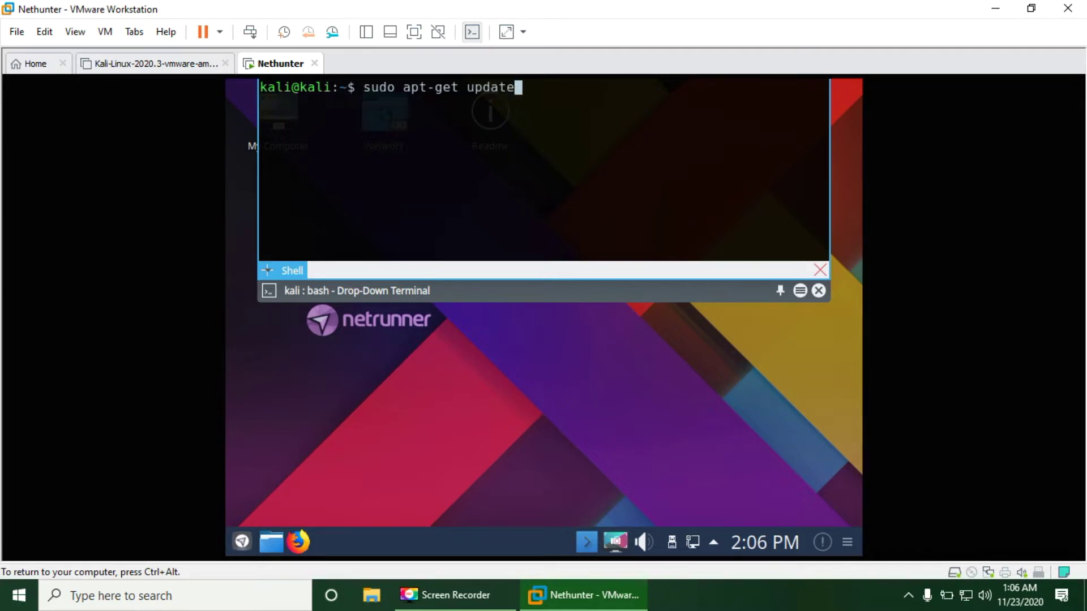
key(Return)
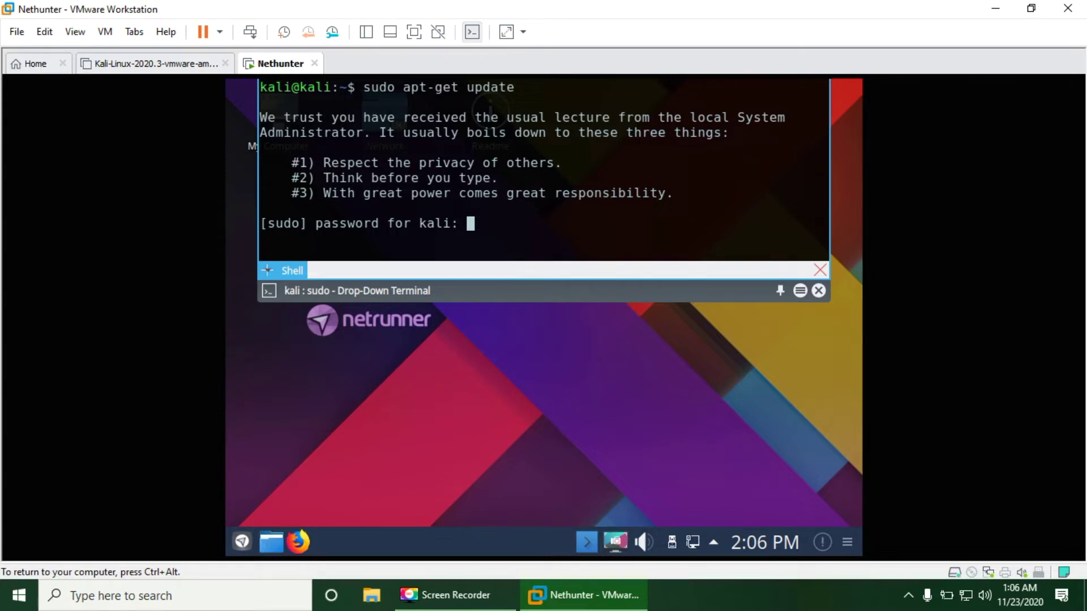
key(Return)
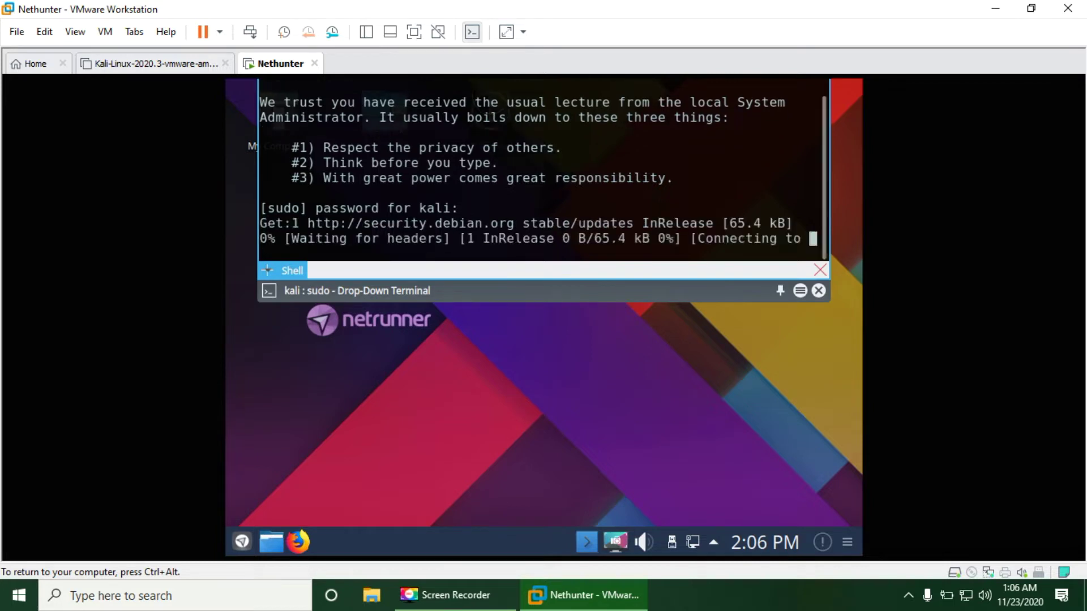